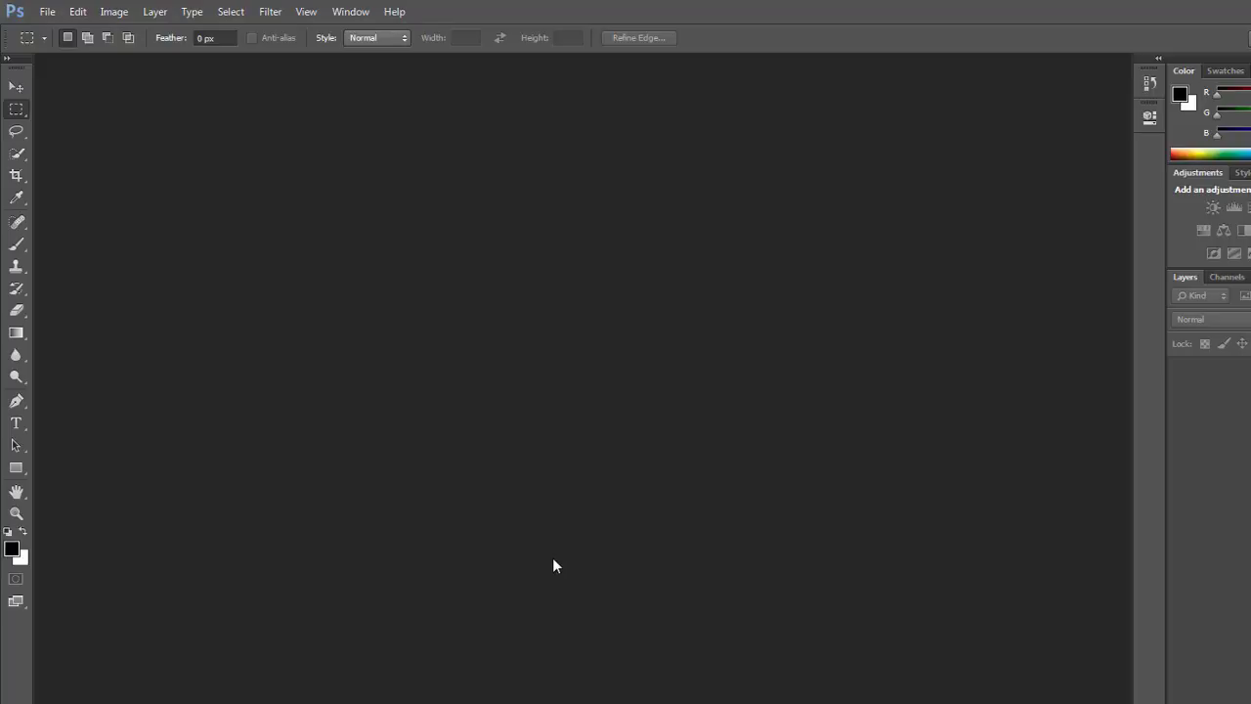
Start a new document via File > New and select its default name for replacement
left_click(46, 11)
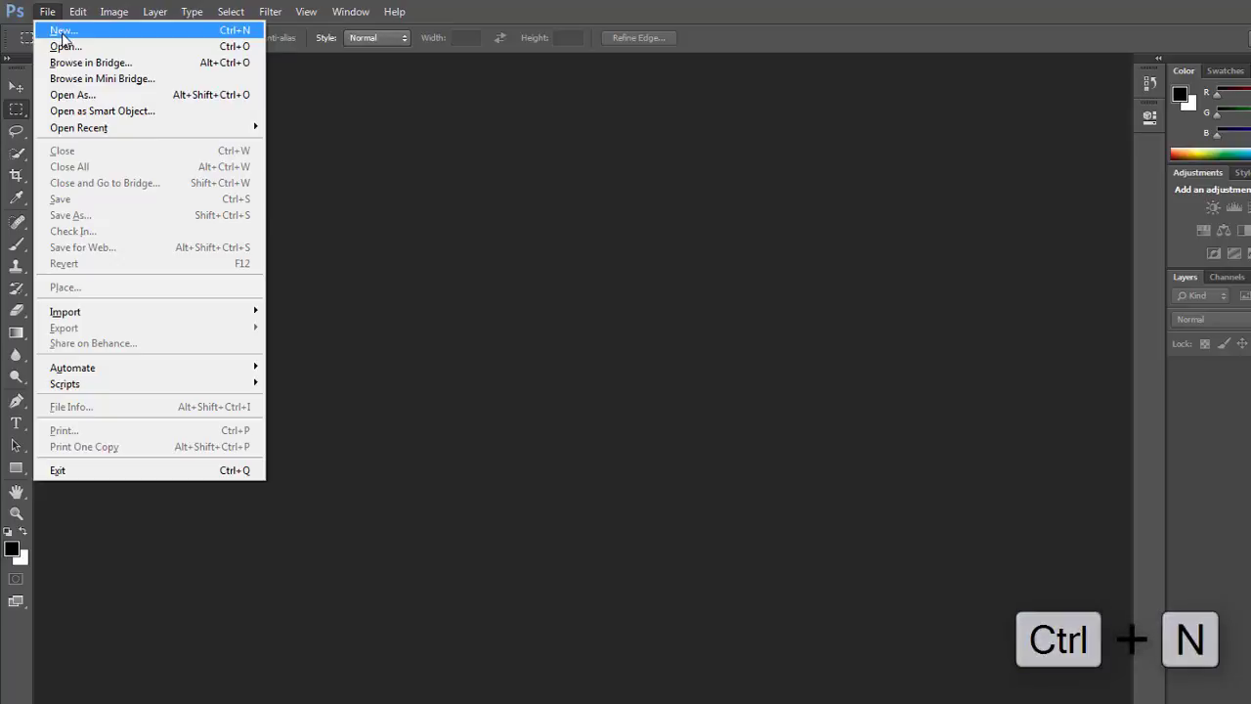
left_click(63, 37)
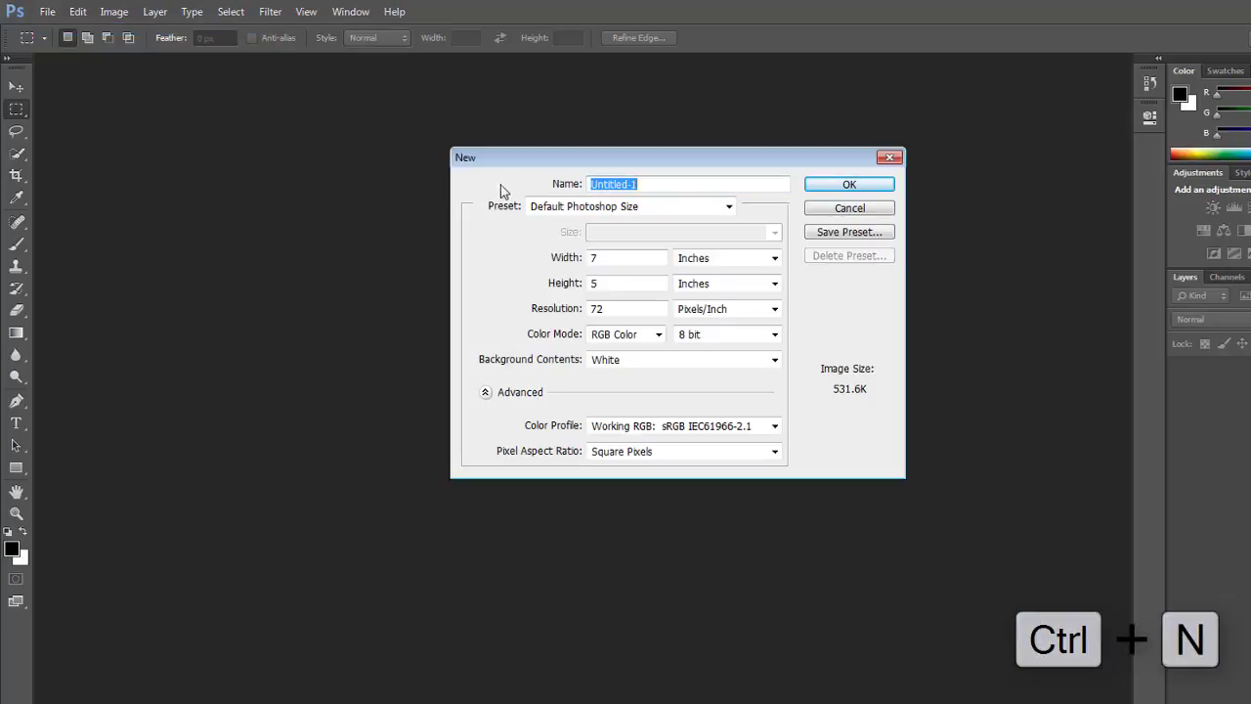
left_click_drag(649, 183, 606, 190)
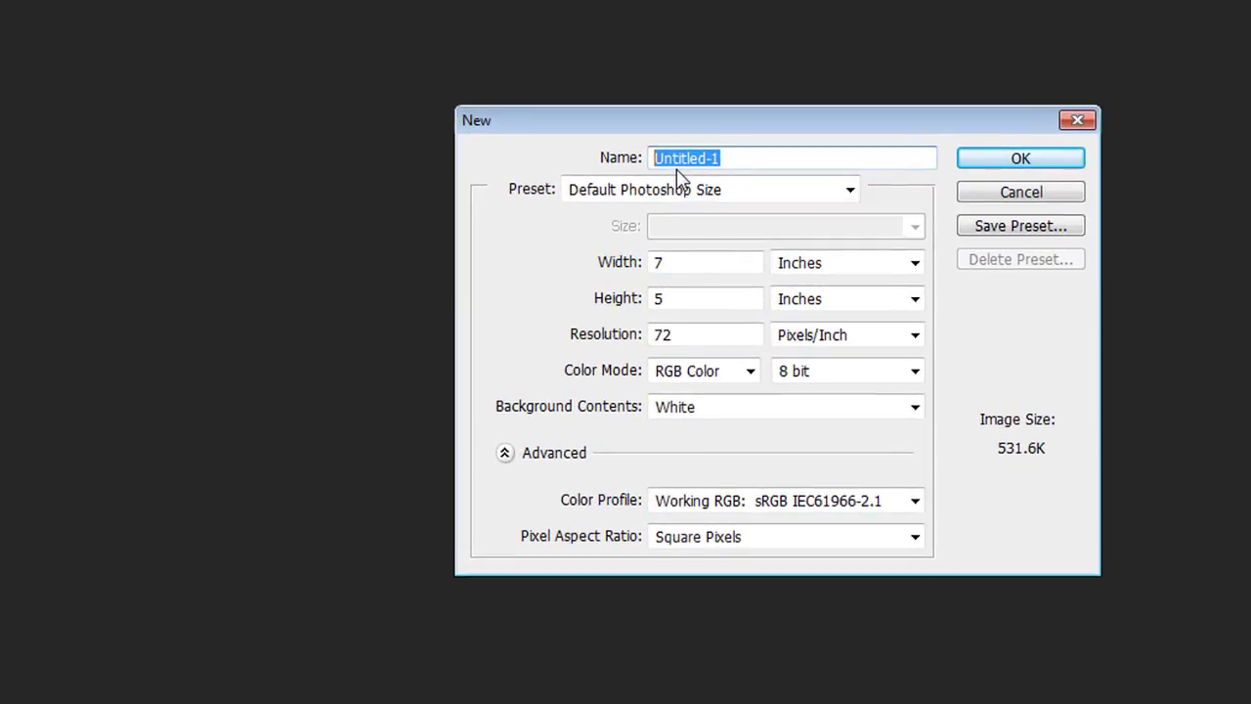
Type the name 'Te', then try the U.S. Paper preset with Legal and Tabloid sizes
type("Test")
left_click(672, 200)
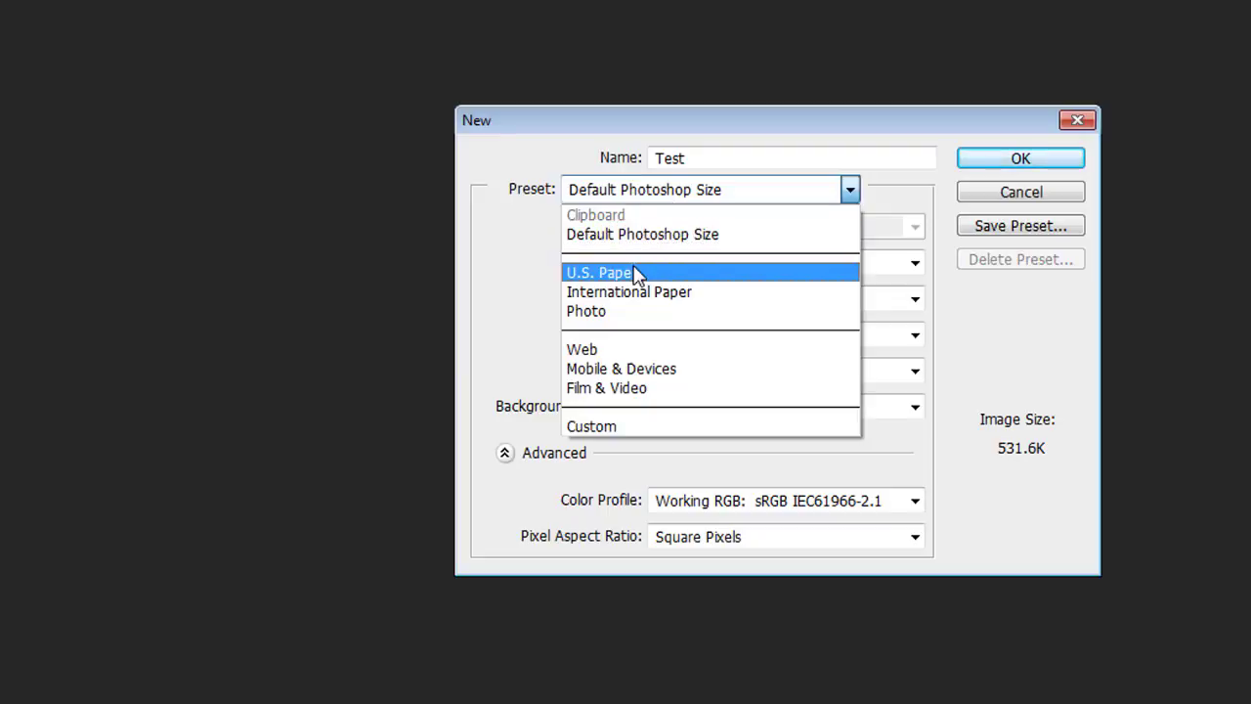
left_click(633, 273)
left_click(704, 192)
left_click(652, 277)
left_click(685, 228)
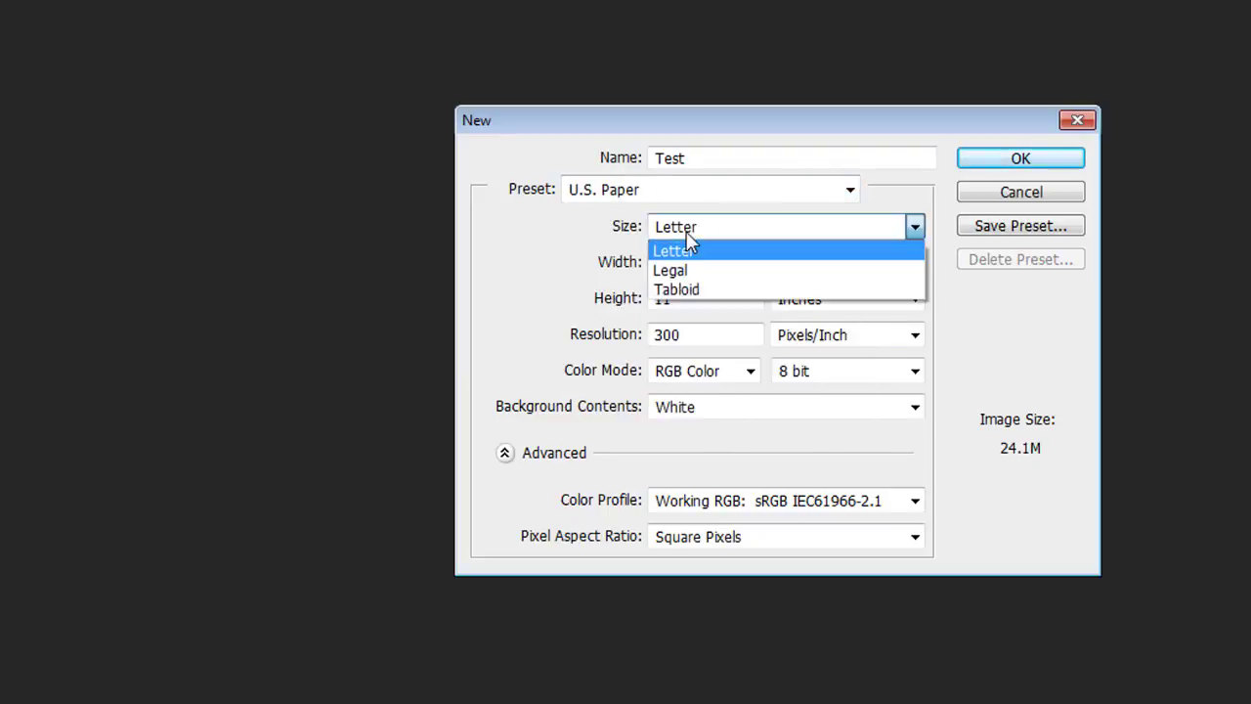
left_click(690, 272)
left_click(689, 233)
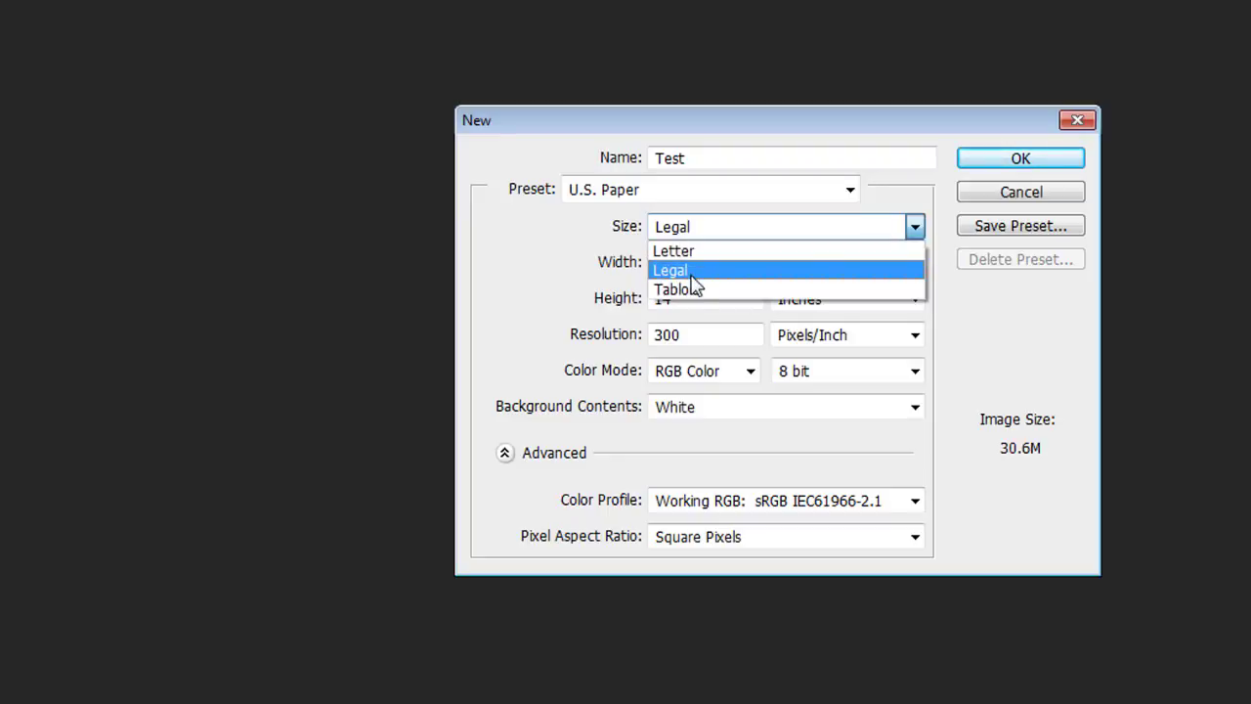
Switch to the International Paper preset, keeping the A4 size
left_click(691, 291)
left_click(673, 195)
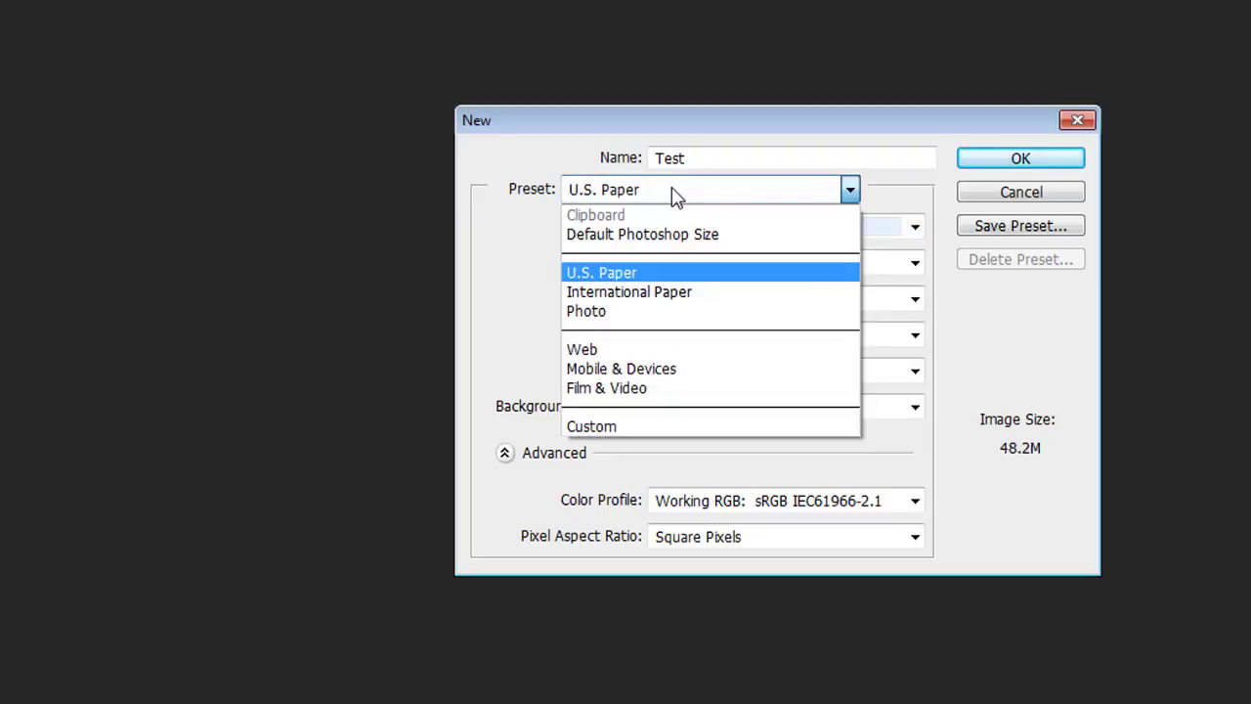
left_click(648, 292)
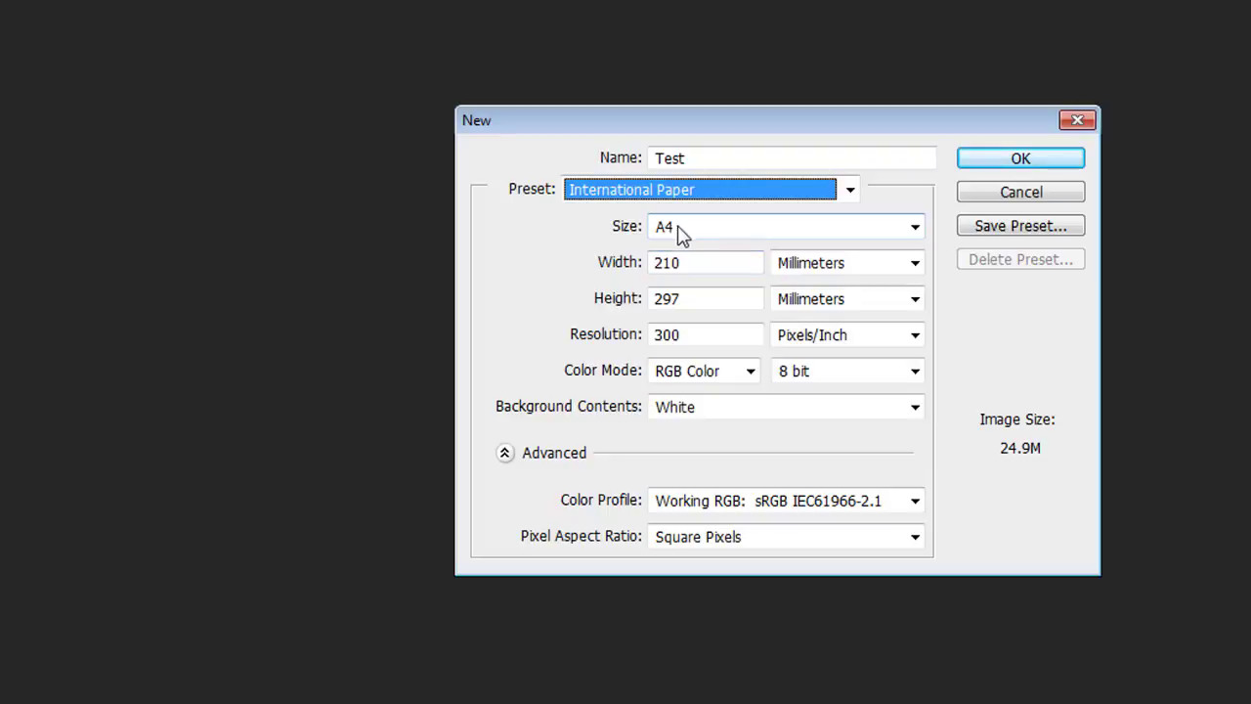
left_click(678, 229)
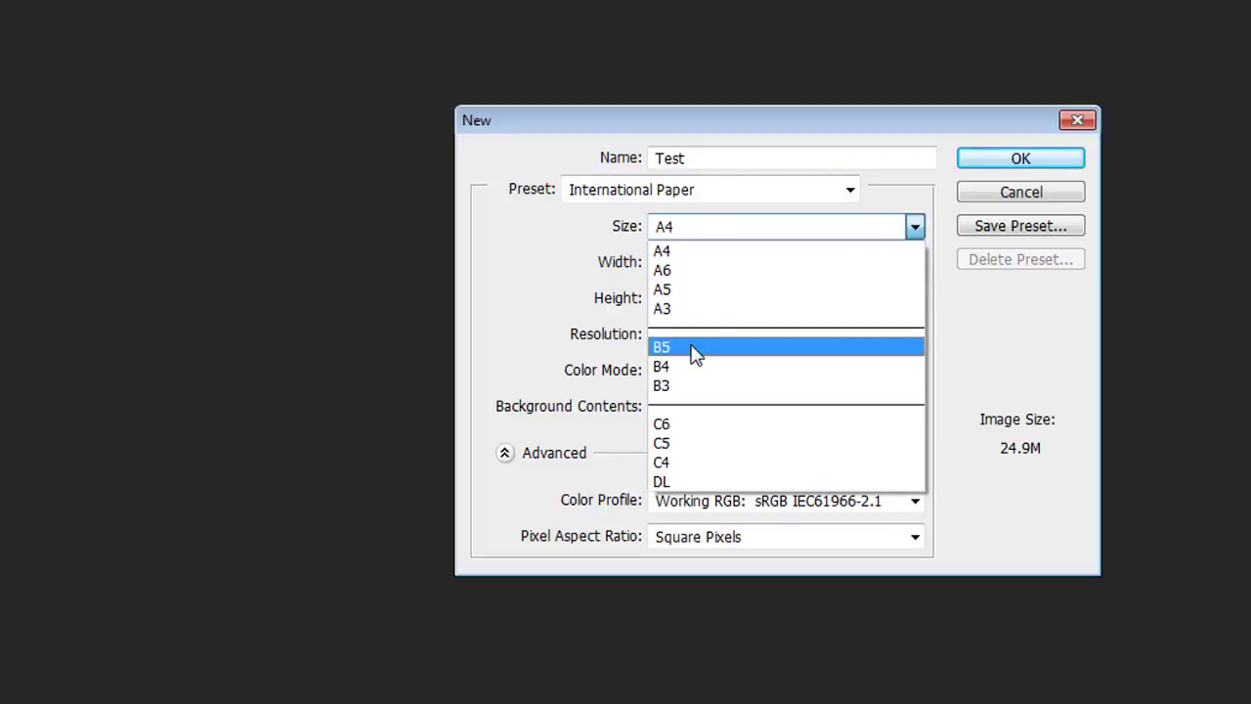
left_click(536, 223)
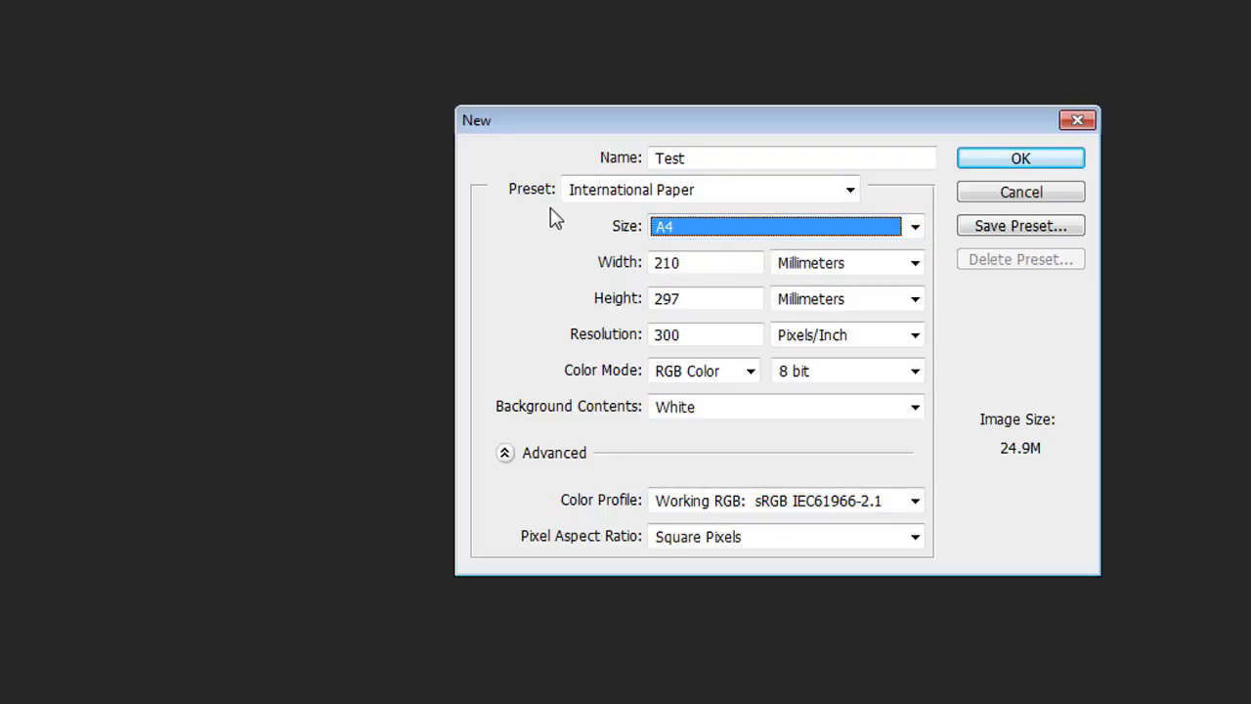
left_click(601, 194)
left_click(540, 238)
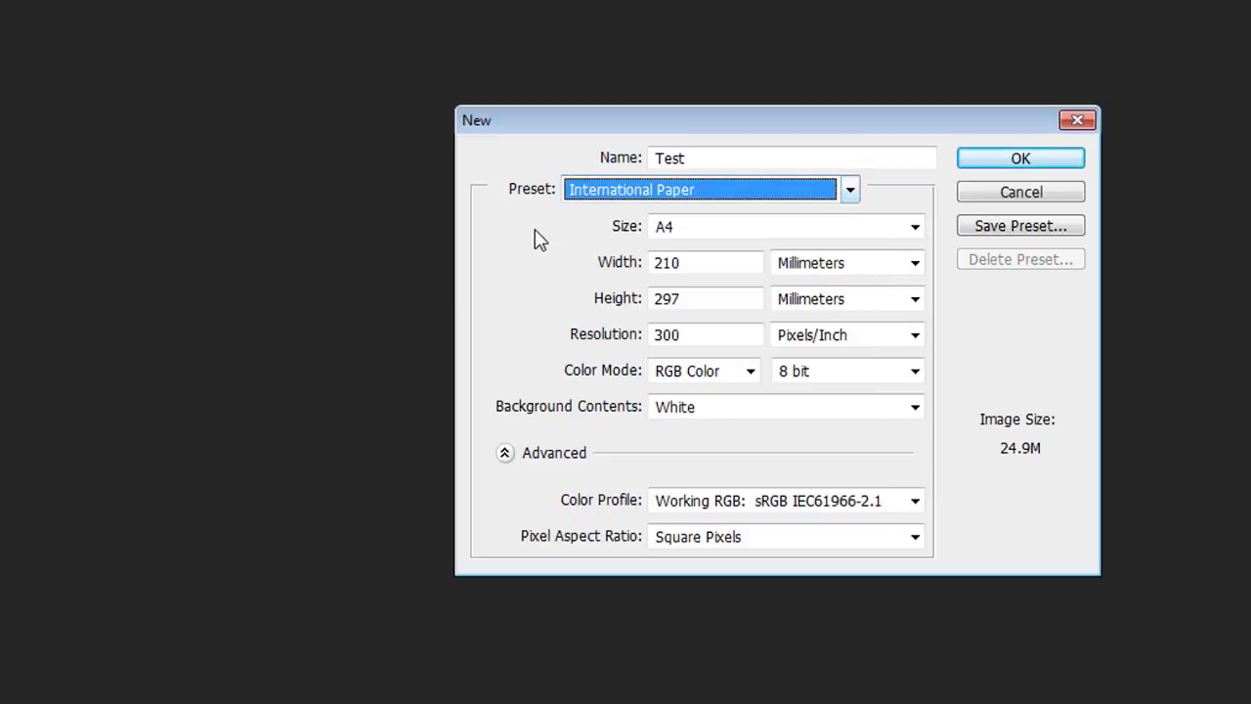
left_click(687, 200)
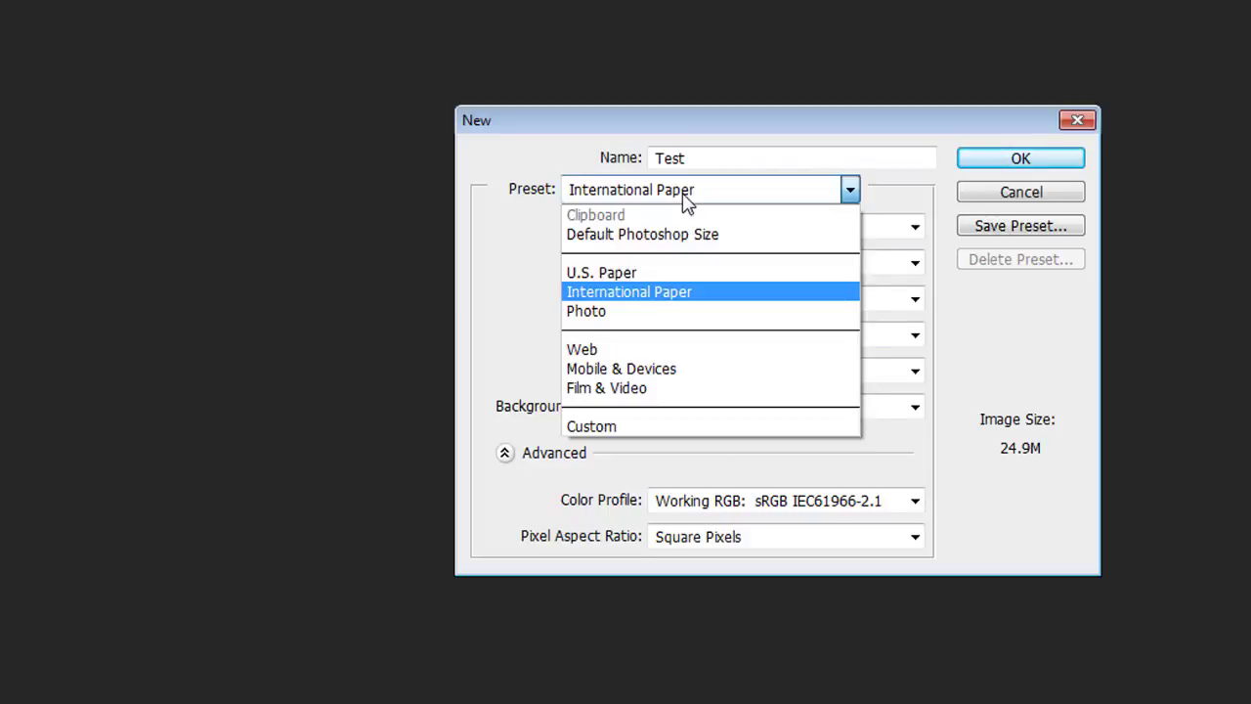
left_click(606, 289)
Switch to the Photo preset and try the Landscape 4 x 6 and Portrait 4 x 6 sizes
left_click(622, 198)
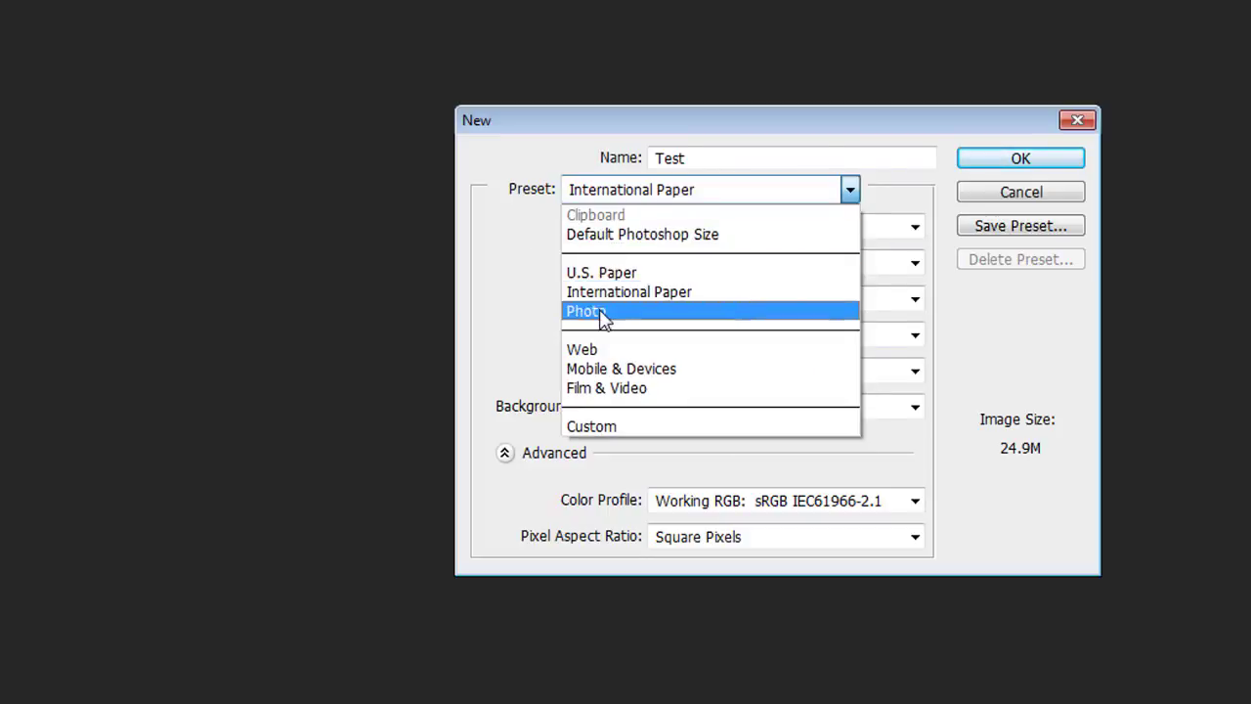
left_click(600, 316)
left_click(710, 229)
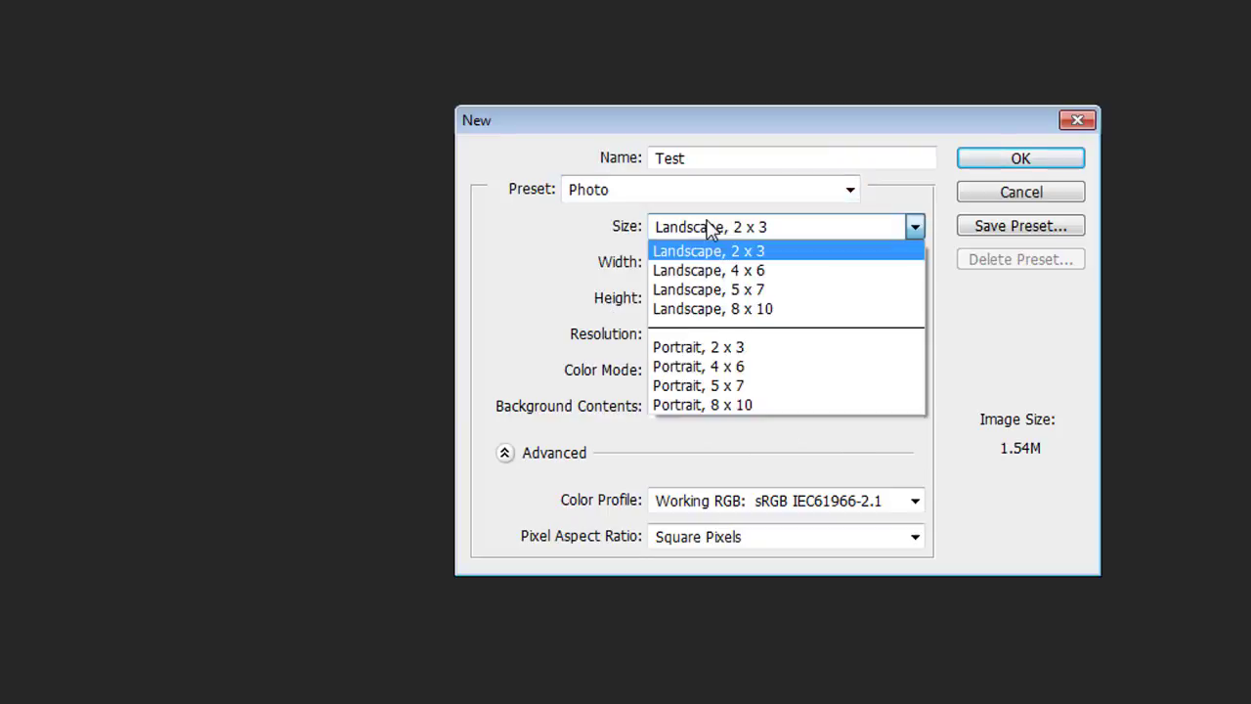
left_click(710, 270)
left_click(721, 233)
left_click(743, 366)
left_click(698, 190)
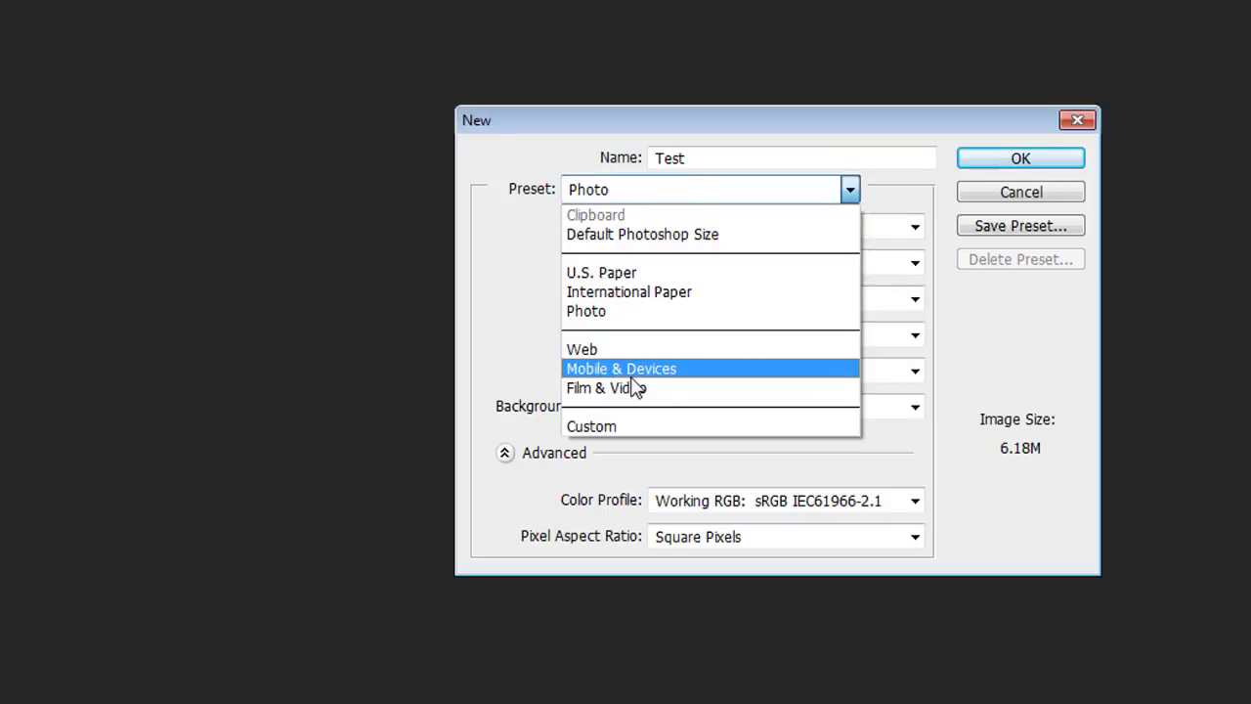
Try Custom and Default Photoshop Size, then settle on International Paper A4 (210 × 297 mm)
left_click(602, 426)
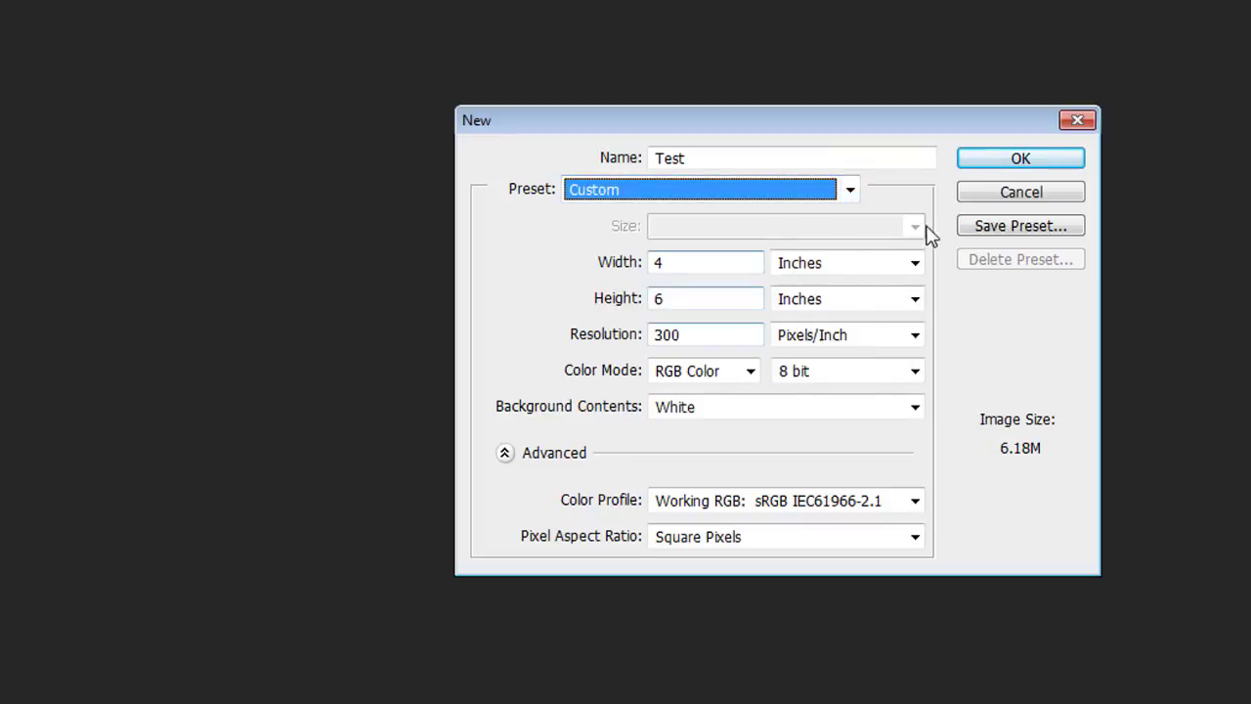
left_click(658, 189)
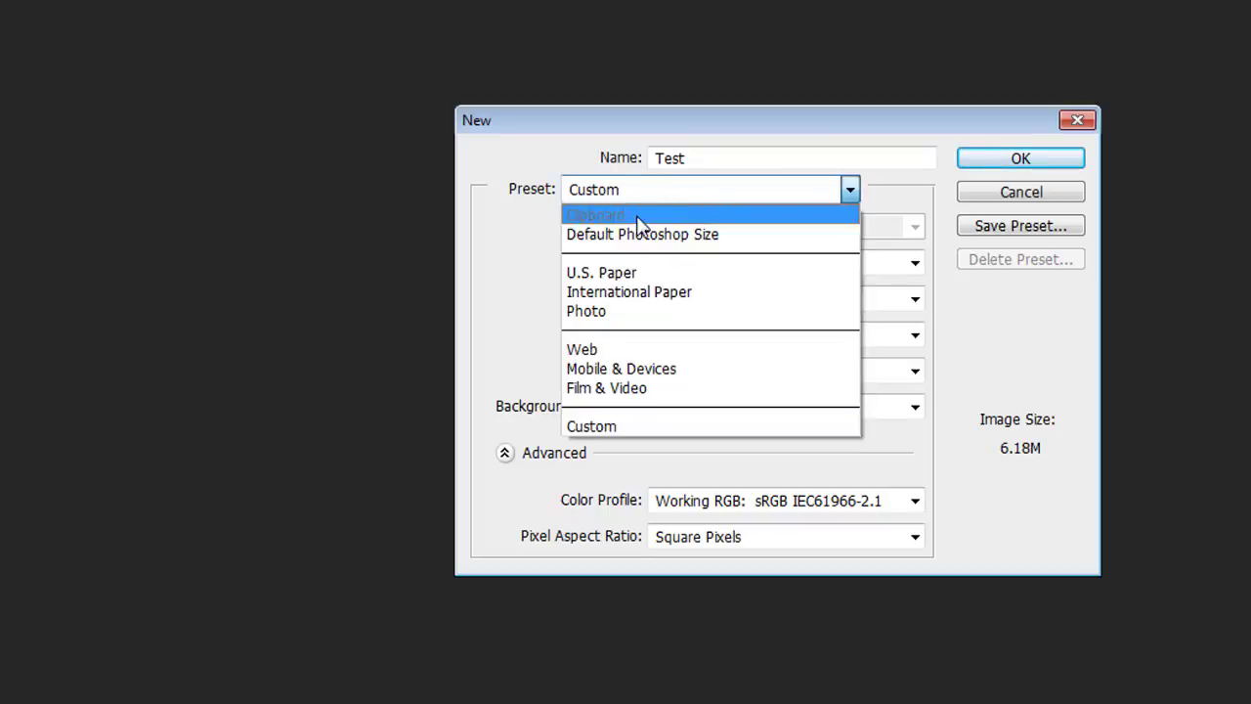
left_click(543, 272)
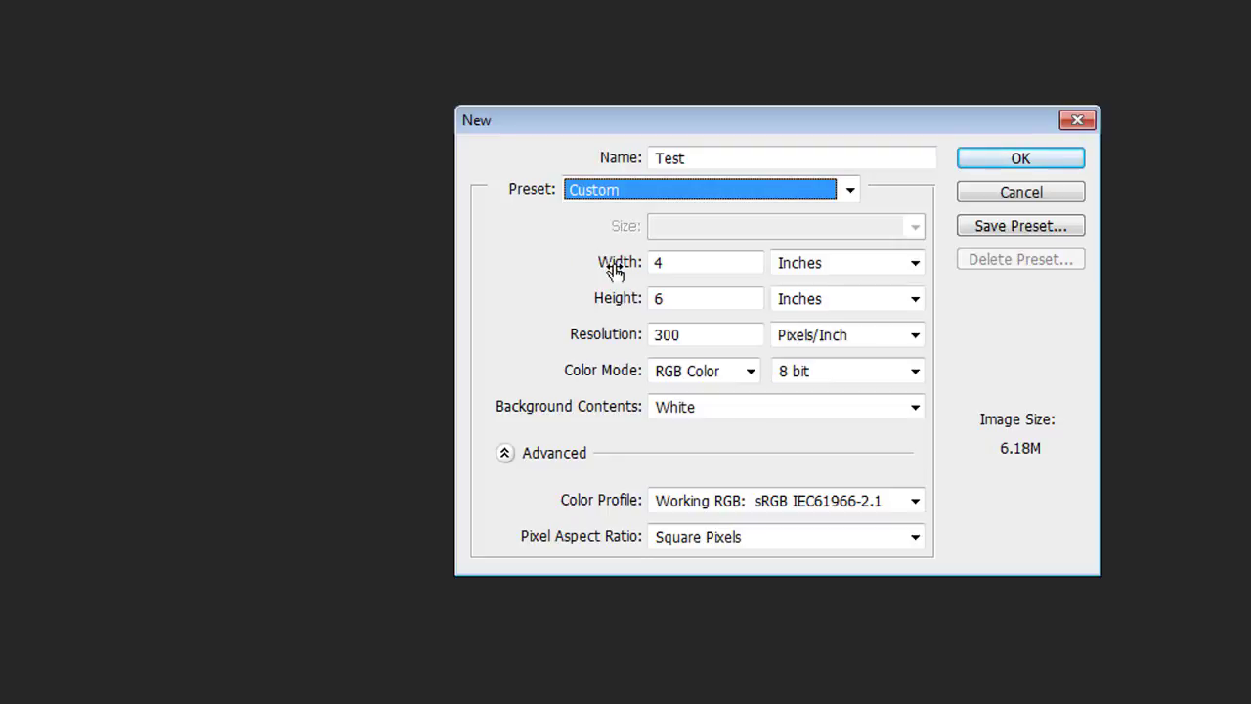
left_click(631, 201)
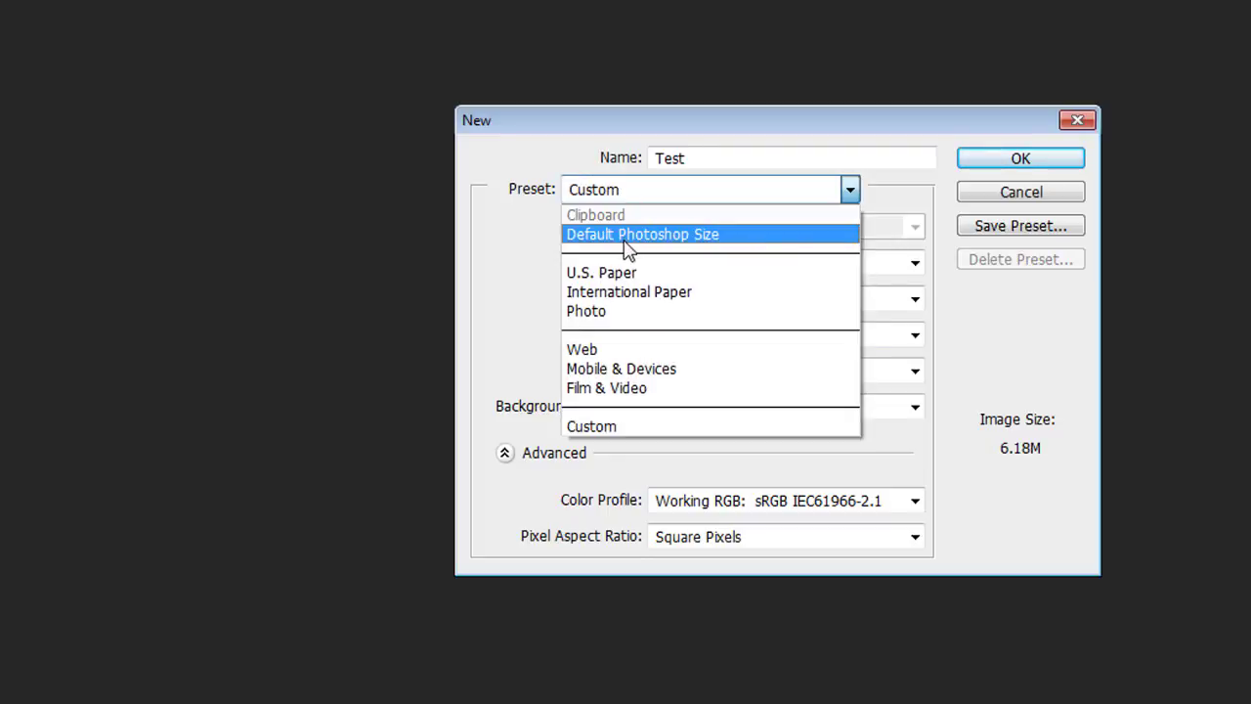
left_click(629, 239)
left_click(633, 195)
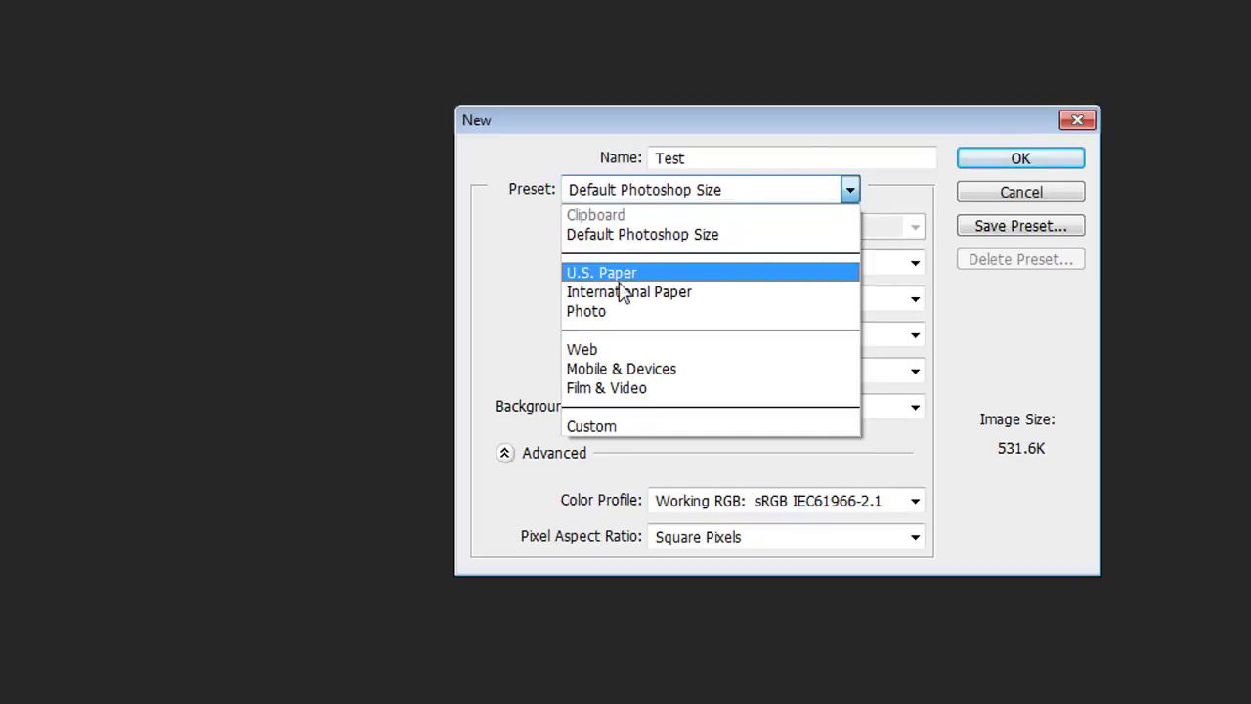
left_click(621, 291)
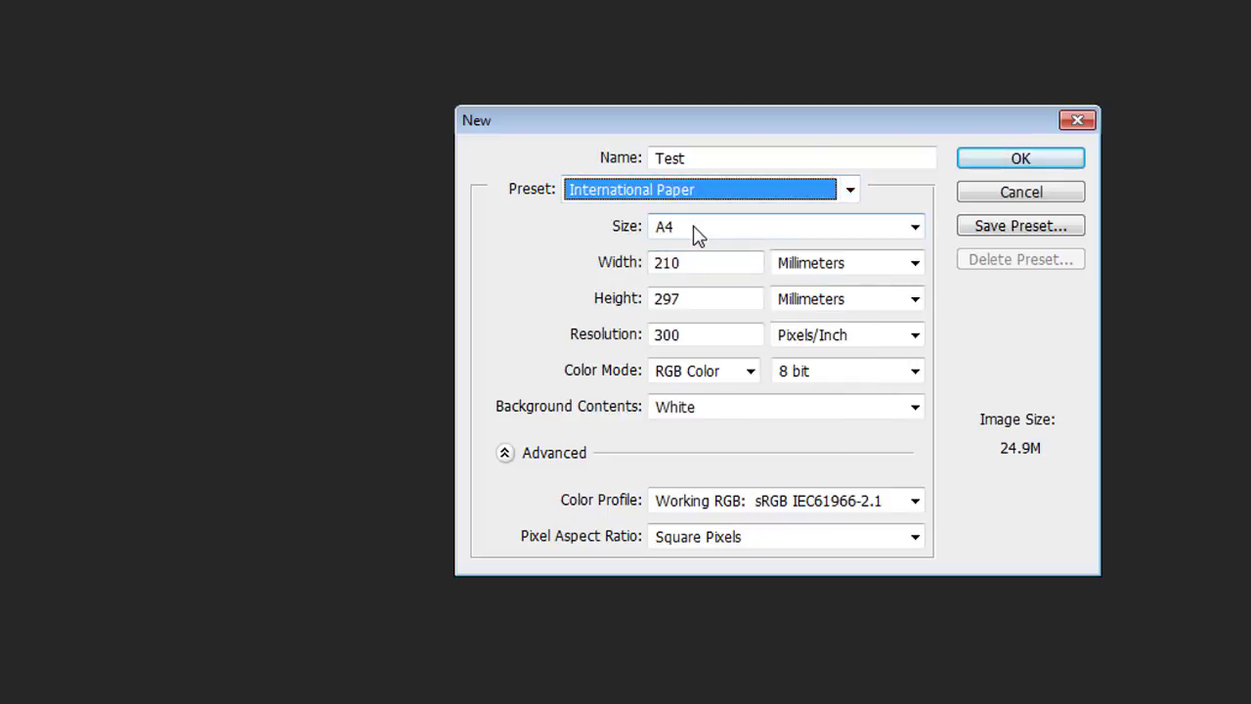
left_click(693, 226)
left_click(693, 226)
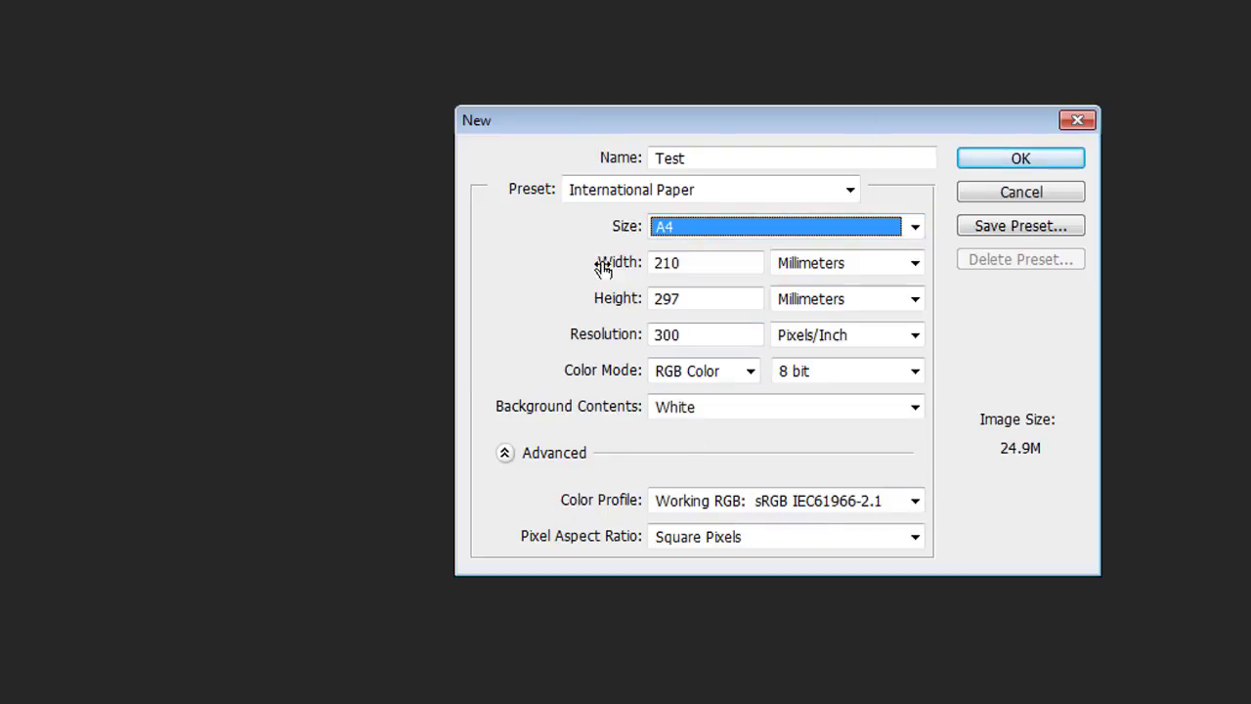
Select the 210 mm width value and switch its unit to pixels
left_click(704, 265)
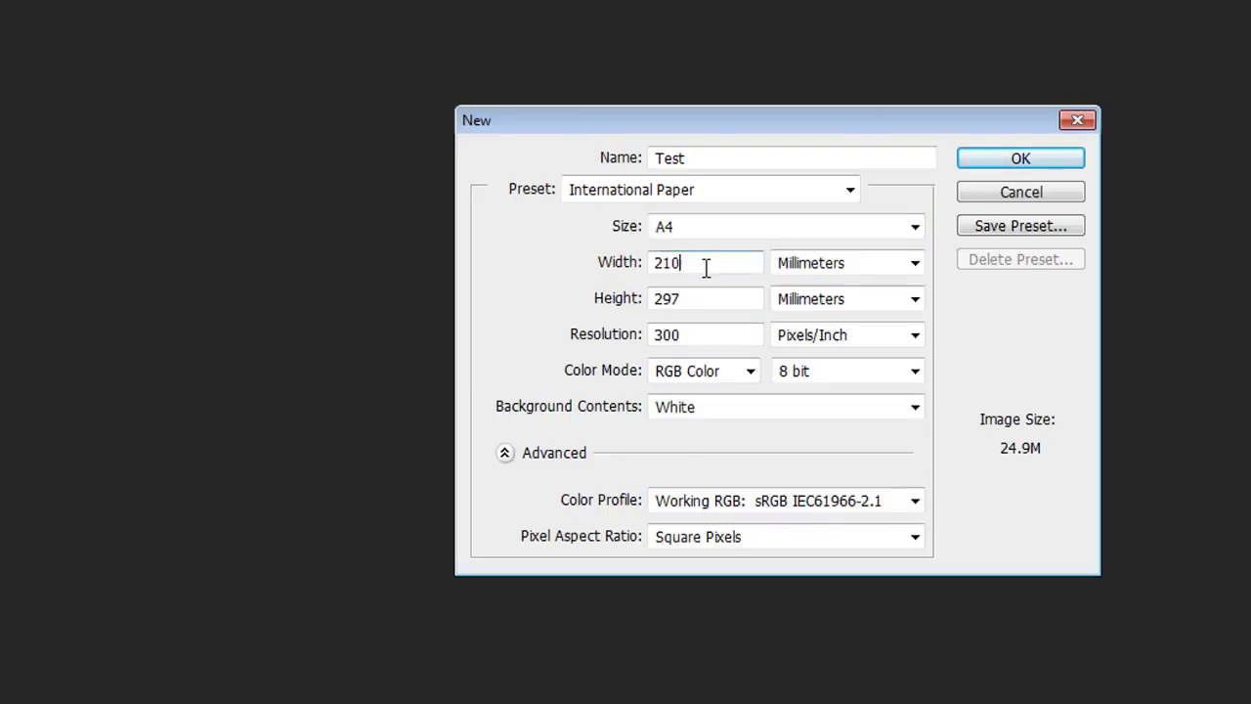
left_click_drag(704, 266, 645, 266)
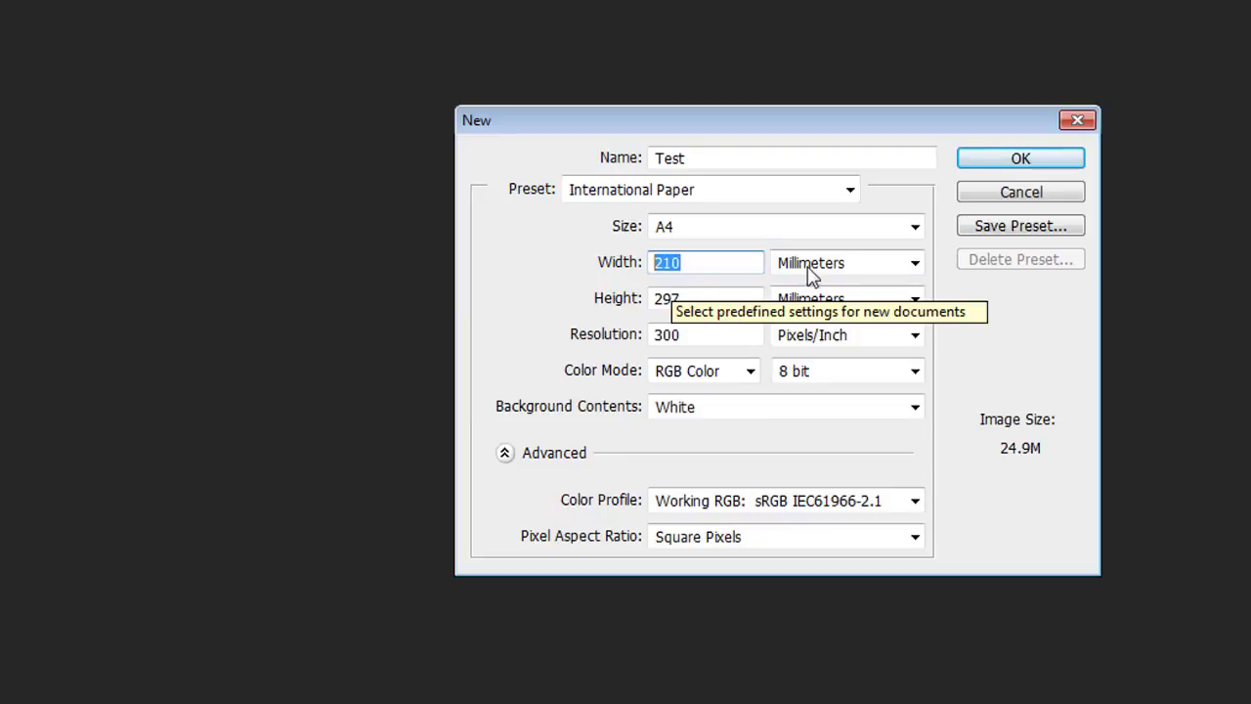
left_click_drag(715, 265, 626, 264)
left_click(892, 270)
left_click(873, 287)
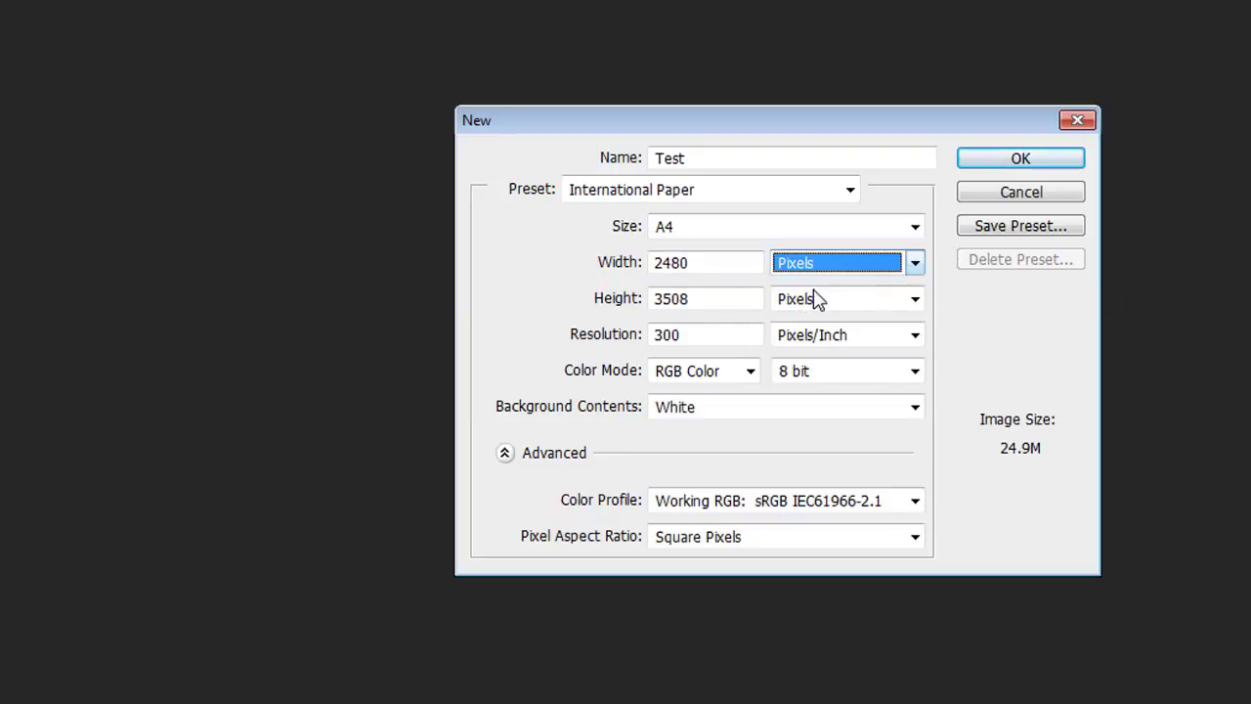
Compare inches, millimeters and points, then return to pixels (2480 × 3508)
left_click(815, 265)
left_click(810, 306)
left_click(807, 274)
left_click(818, 344)
left_click(816, 266)
left_click(815, 363)
left_click(824, 266)
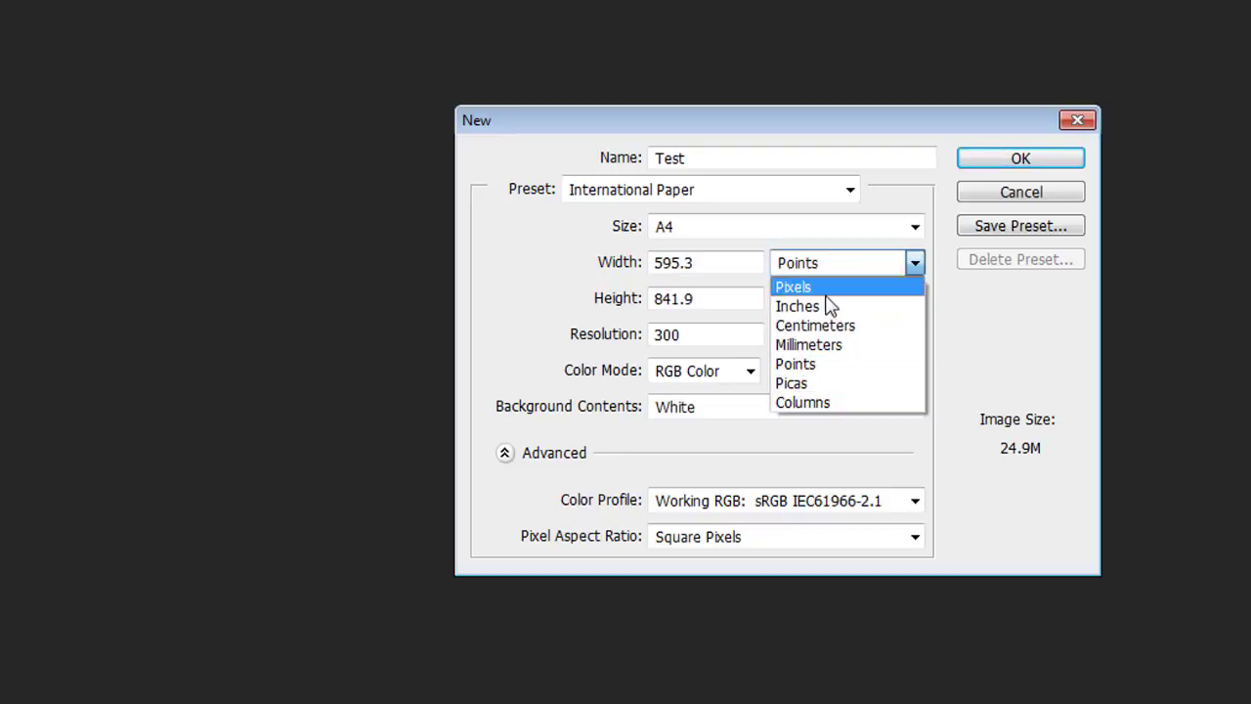
left_click(829, 288)
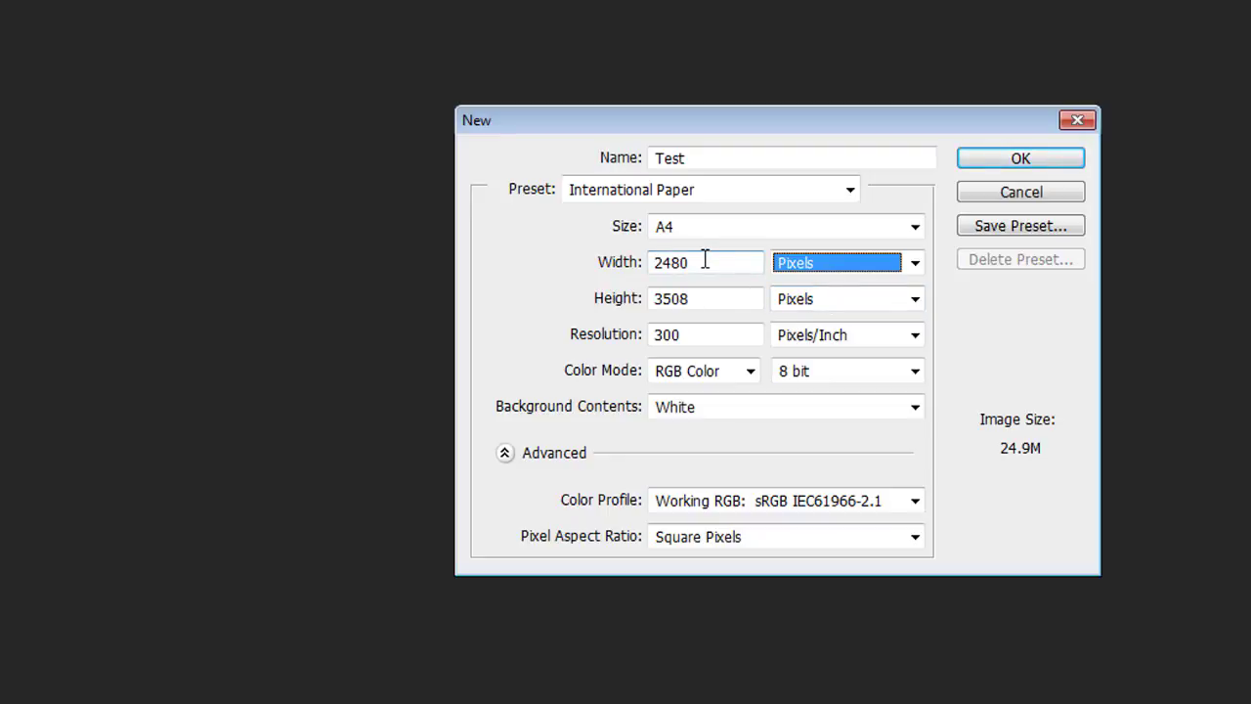
left_click(796, 266)
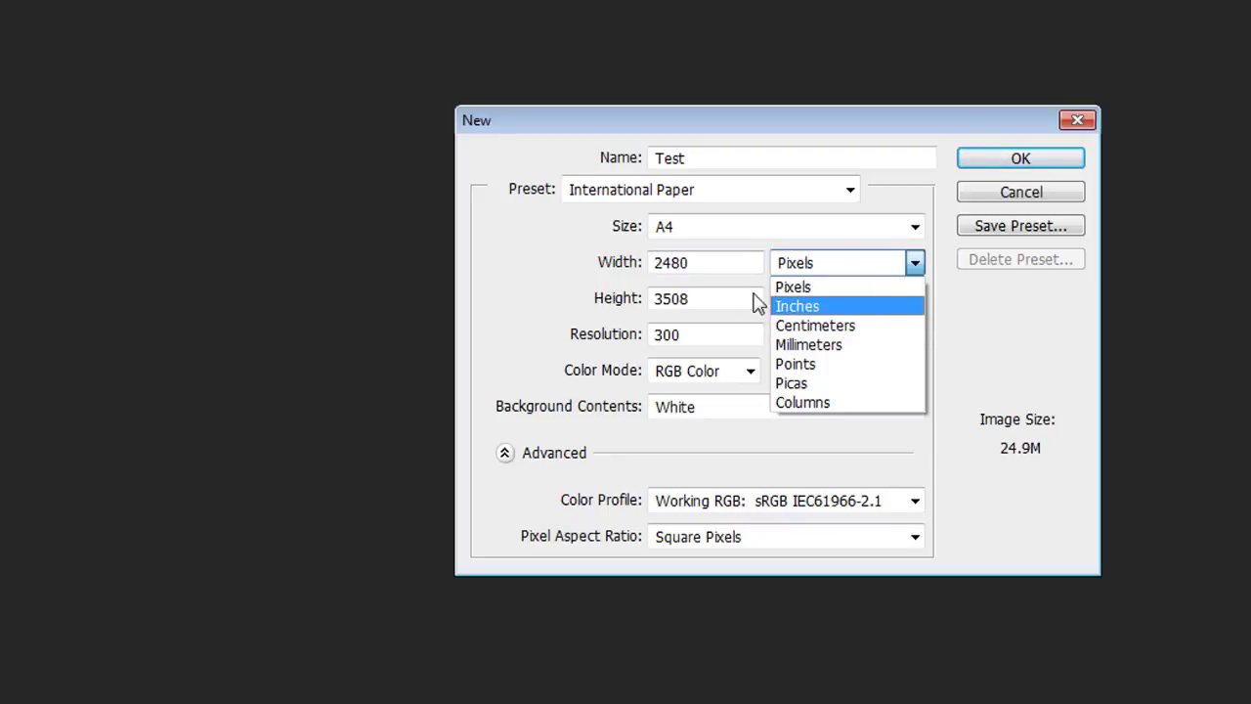
left_click(720, 262)
Enter 12000 as the width, then clear the field and dismiss the invalid-entry warning
left_click_drag(692, 262, 648, 262)
type("12000")
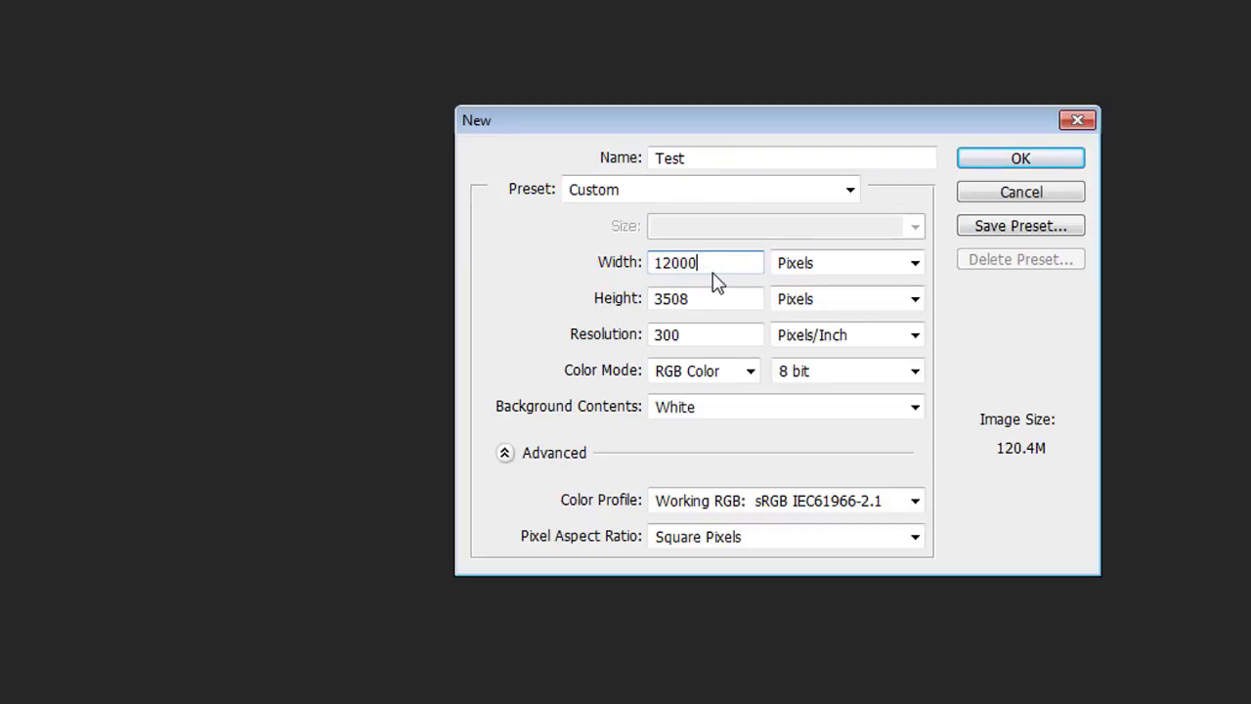
key("BackSpace")
type("0")
left_click_drag(710, 266, 657, 255)
key("BackSpace")
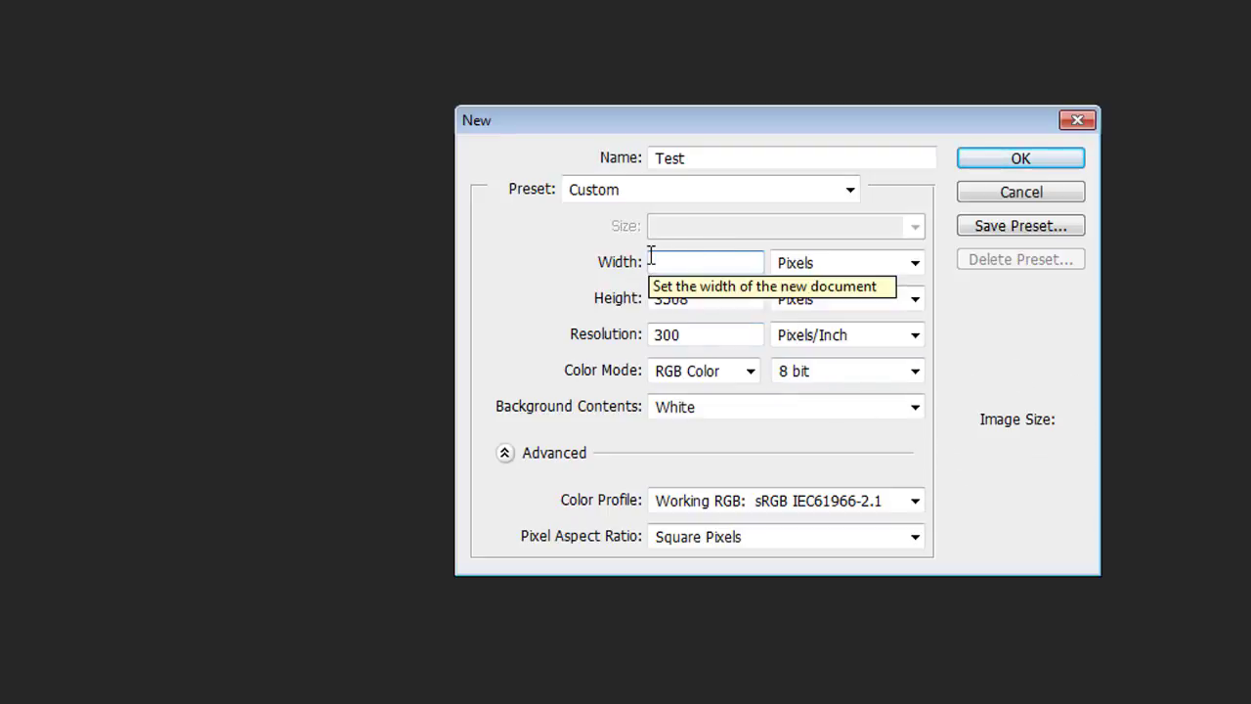
left_click(629, 299)
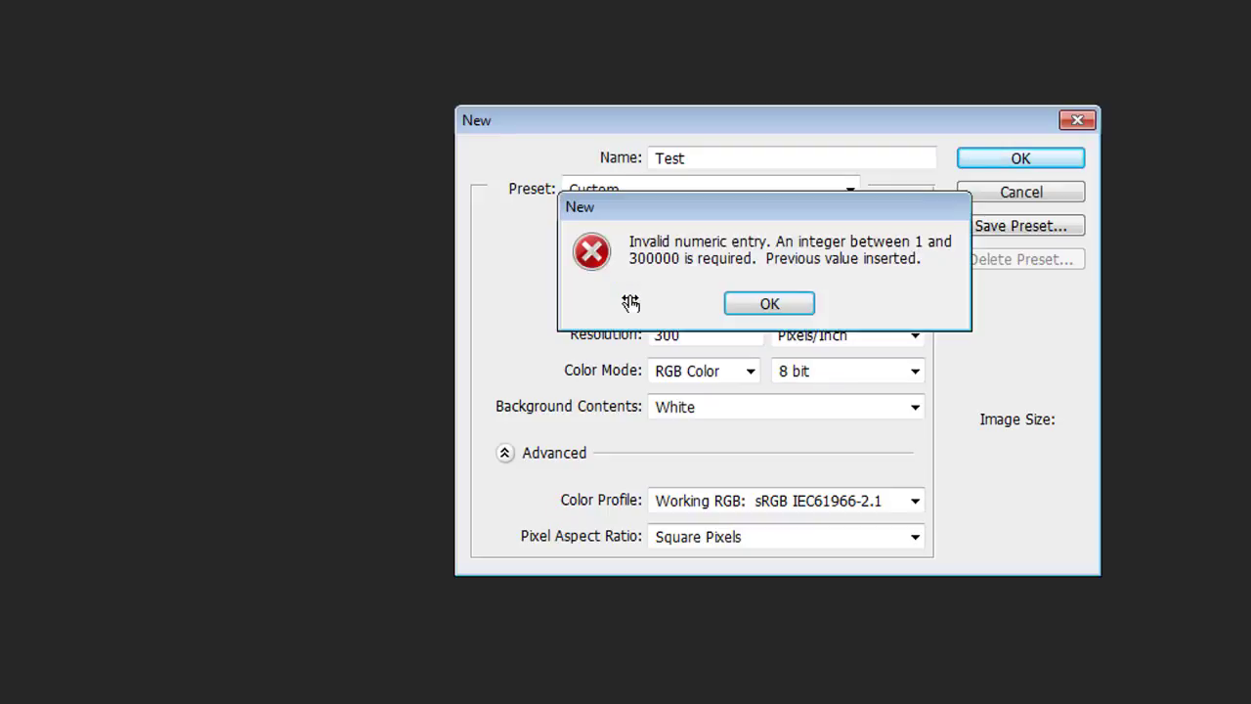
left_click(751, 305)
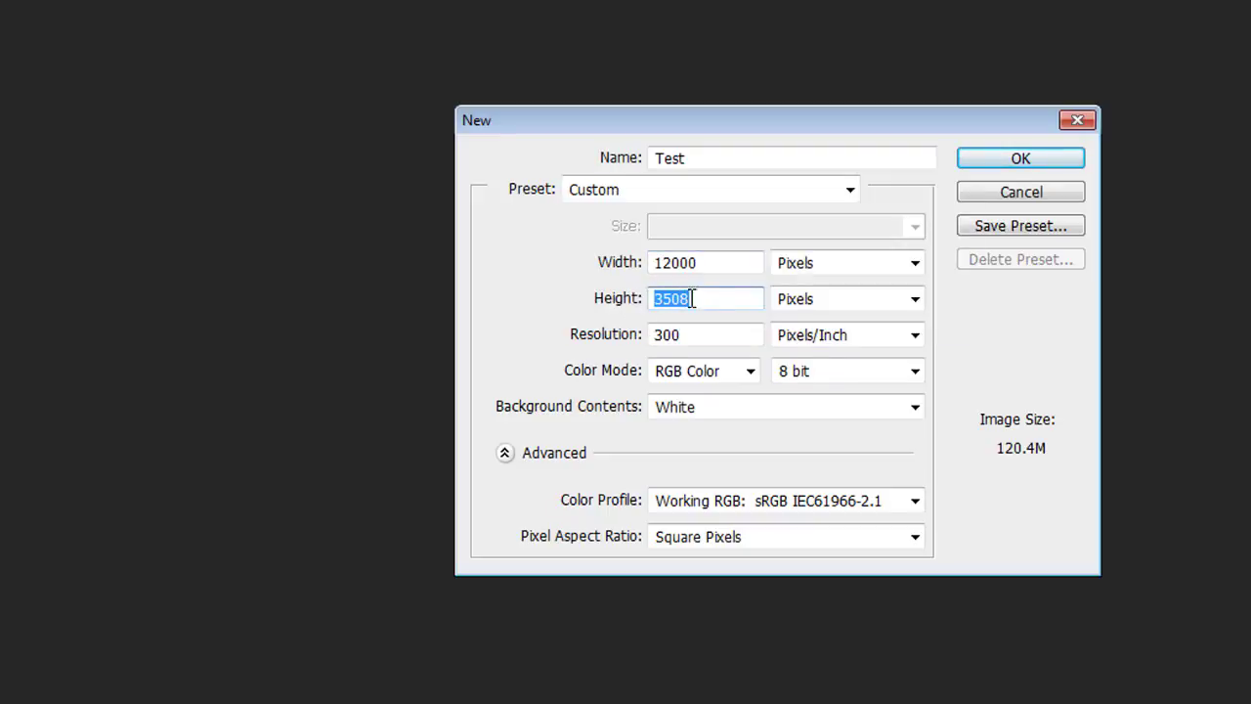
Switch the dimensions to inches, showing 40 × 11.693 in
left_click(787, 303)
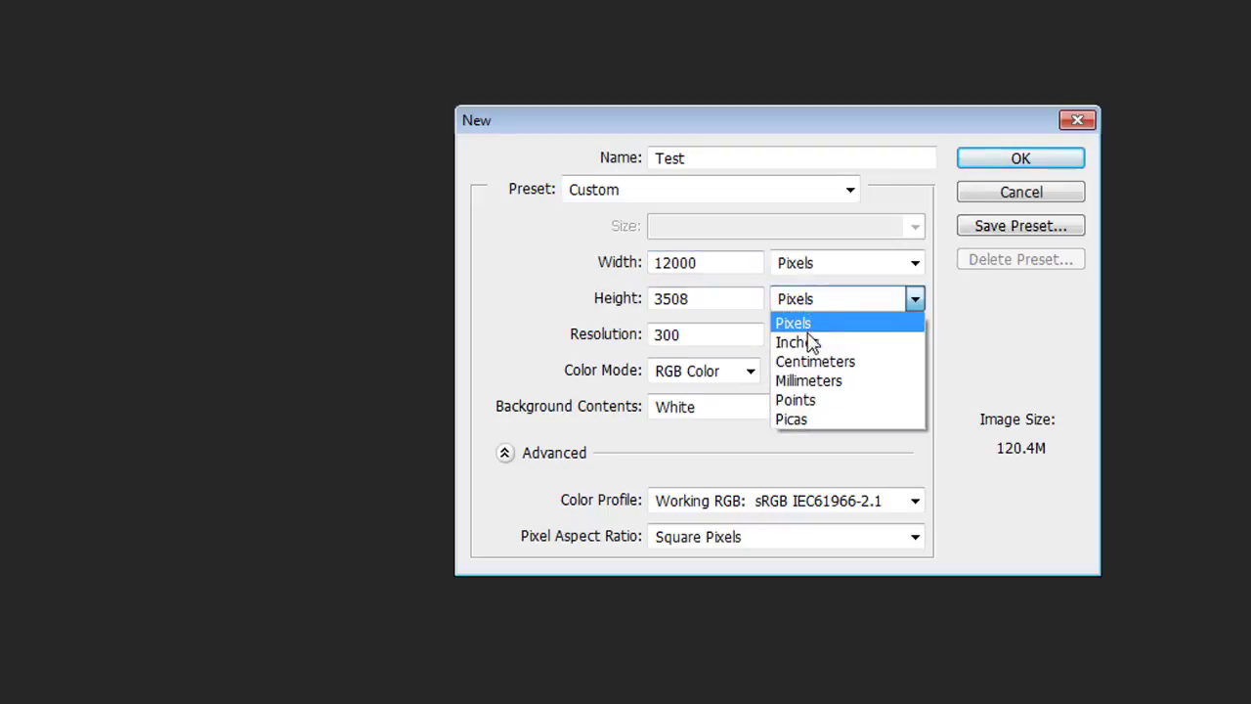
left_click(813, 344)
left_click_drag(746, 302, 609, 299)
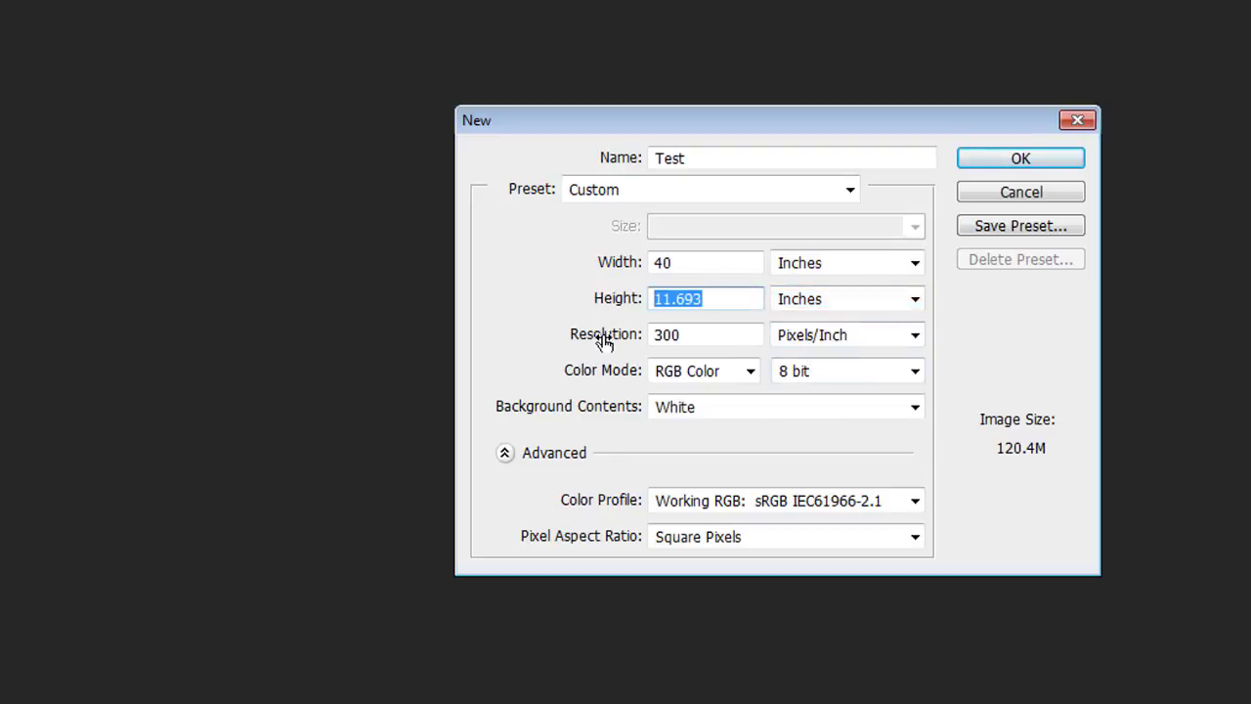
left_click(814, 341)
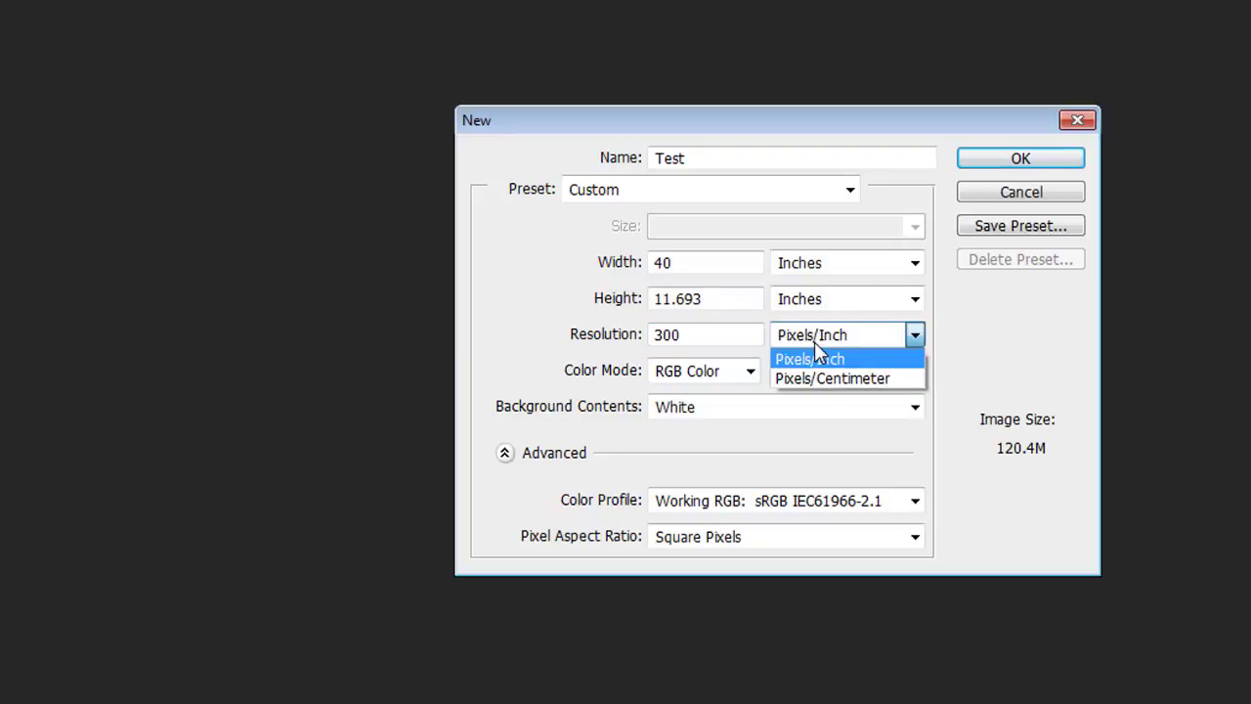
Set the resolution unit to Pixels/Centimeter and enter 600
left_click(826, 379)
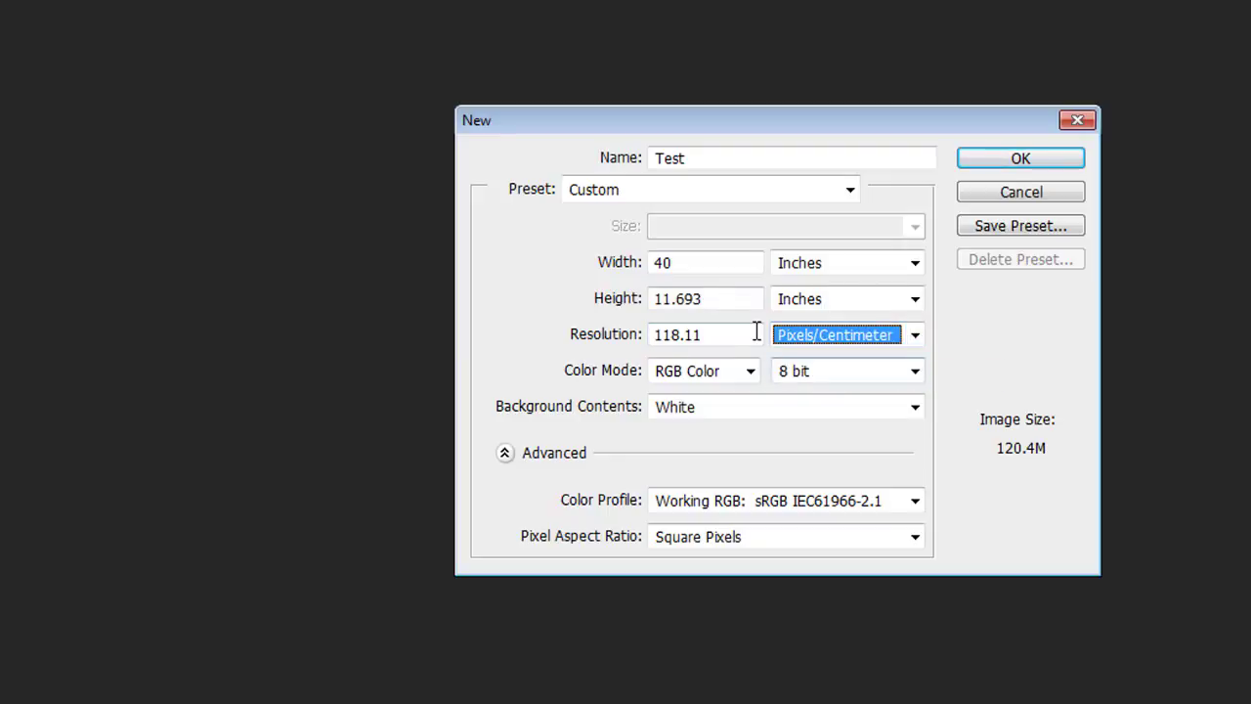
left_click_drag(757, 333, 648, 333)
left_click(812, 344)
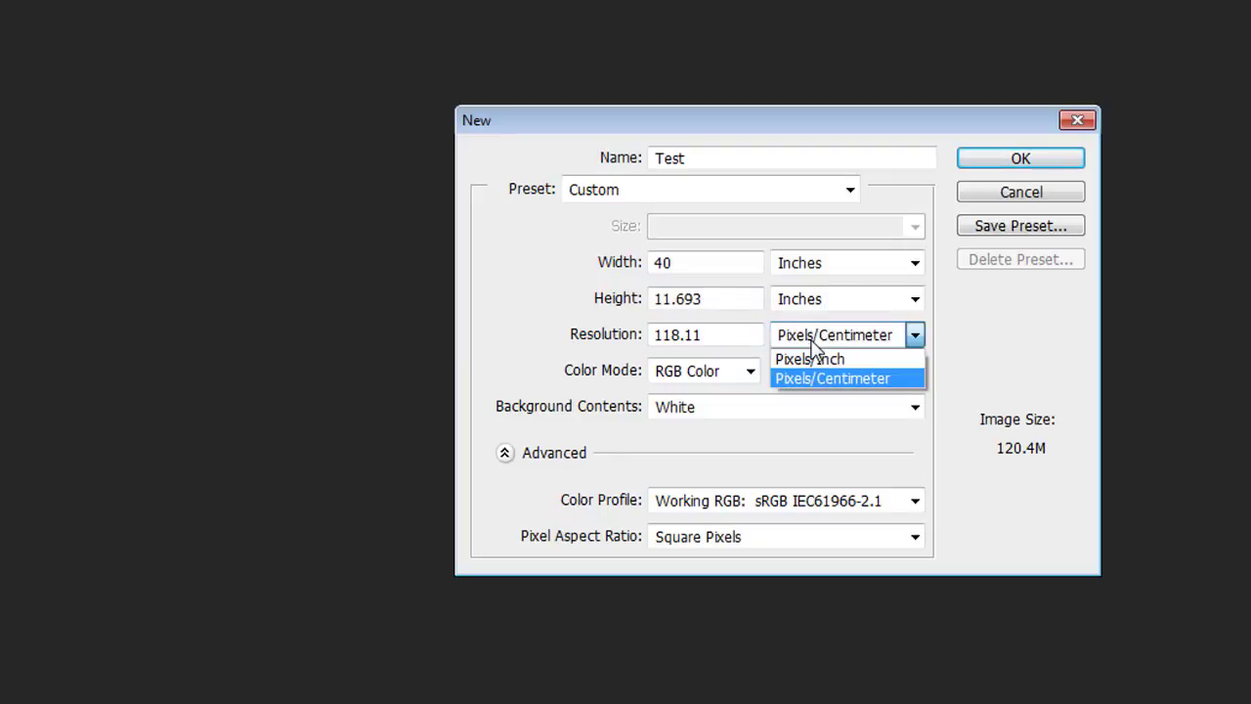
left_click(724, 333)
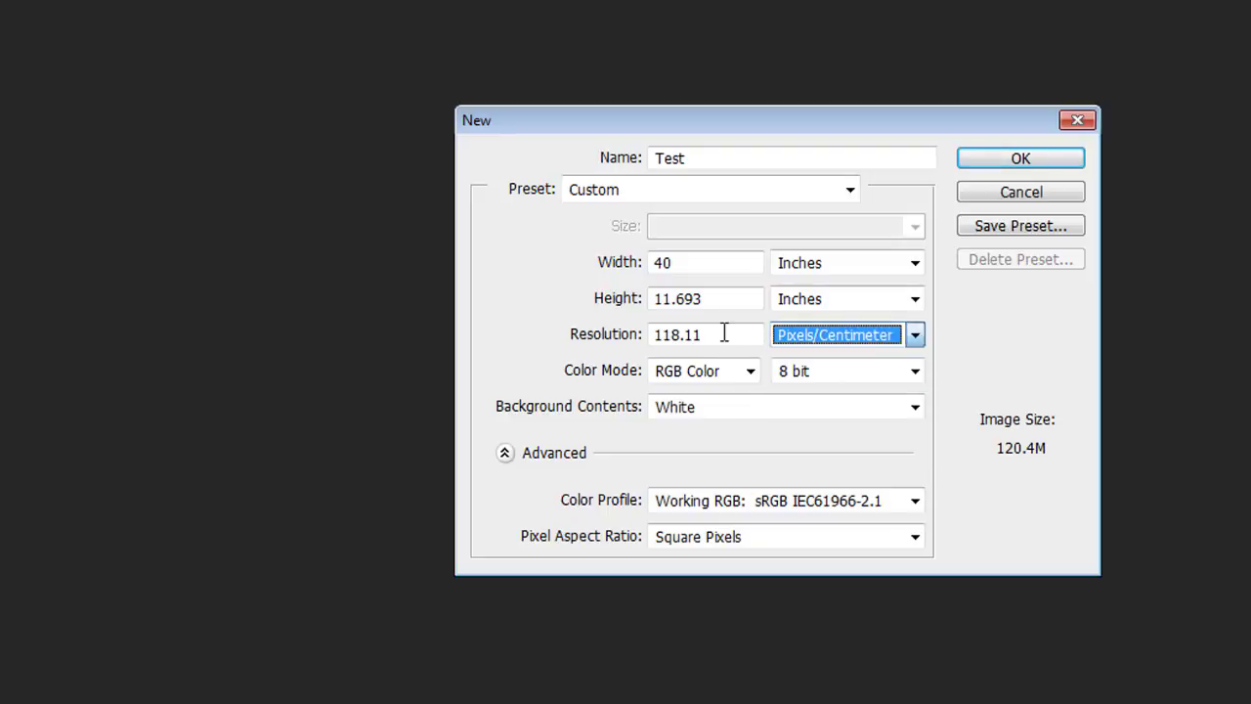
left_click(724, 334)
left_click_drag(724, 333, 642, 339)
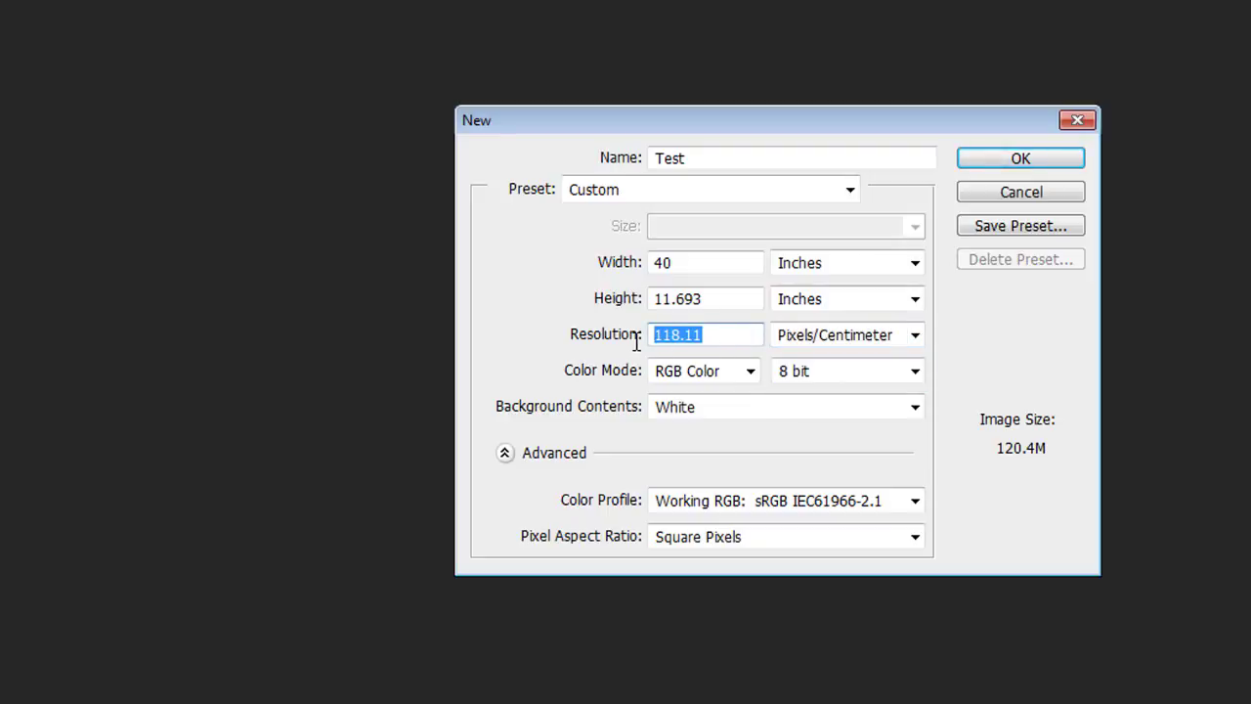
type("600")
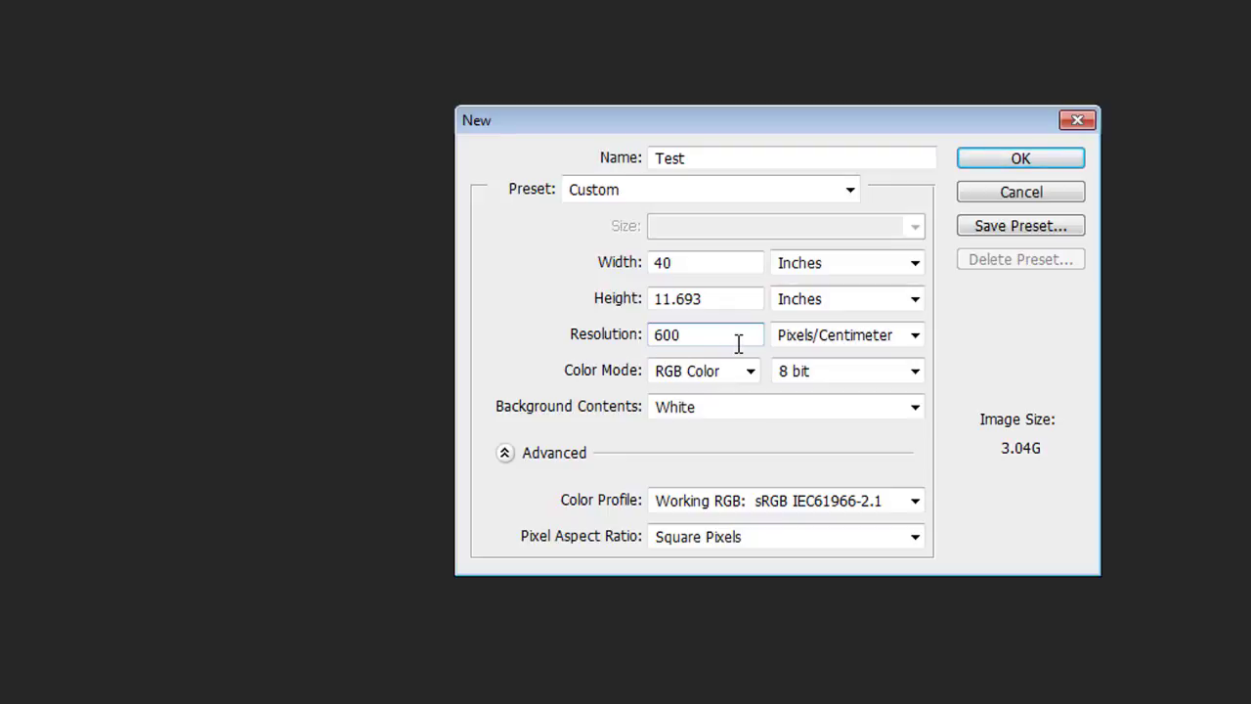
Change the resolution unit to Pixels/Inch and correct the value back to 600
left_click(833, 335)
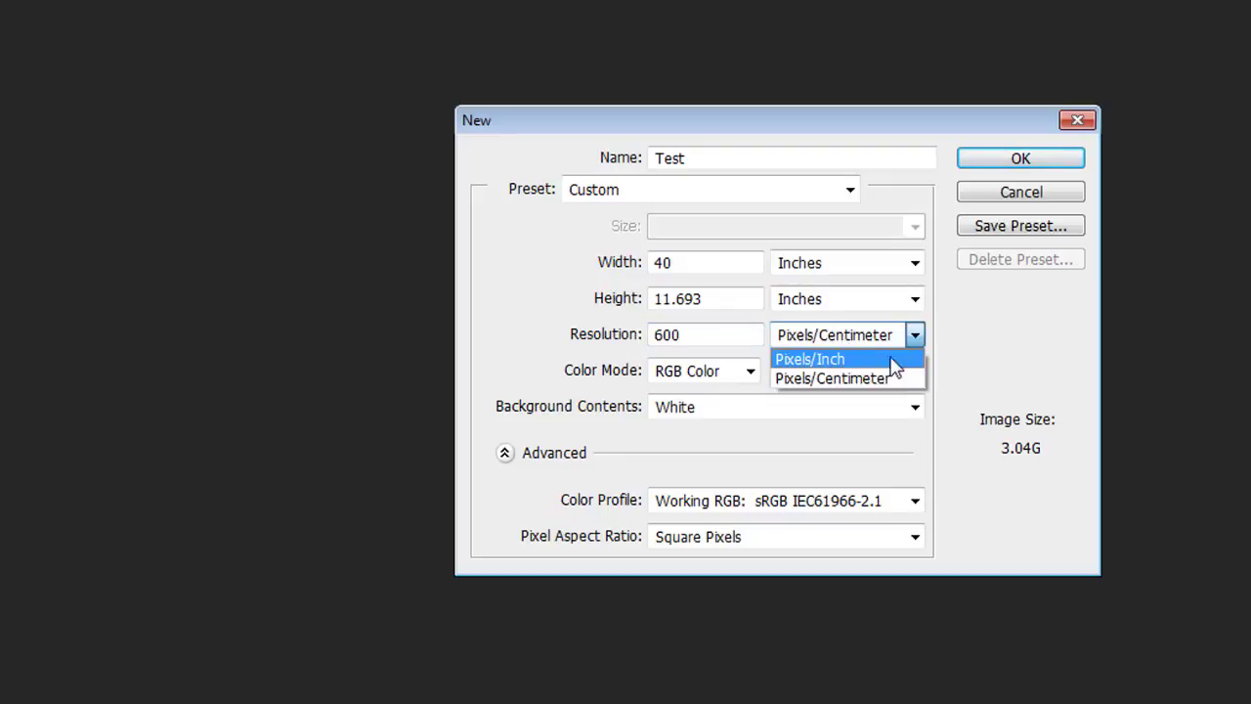
left_click(858, 358)
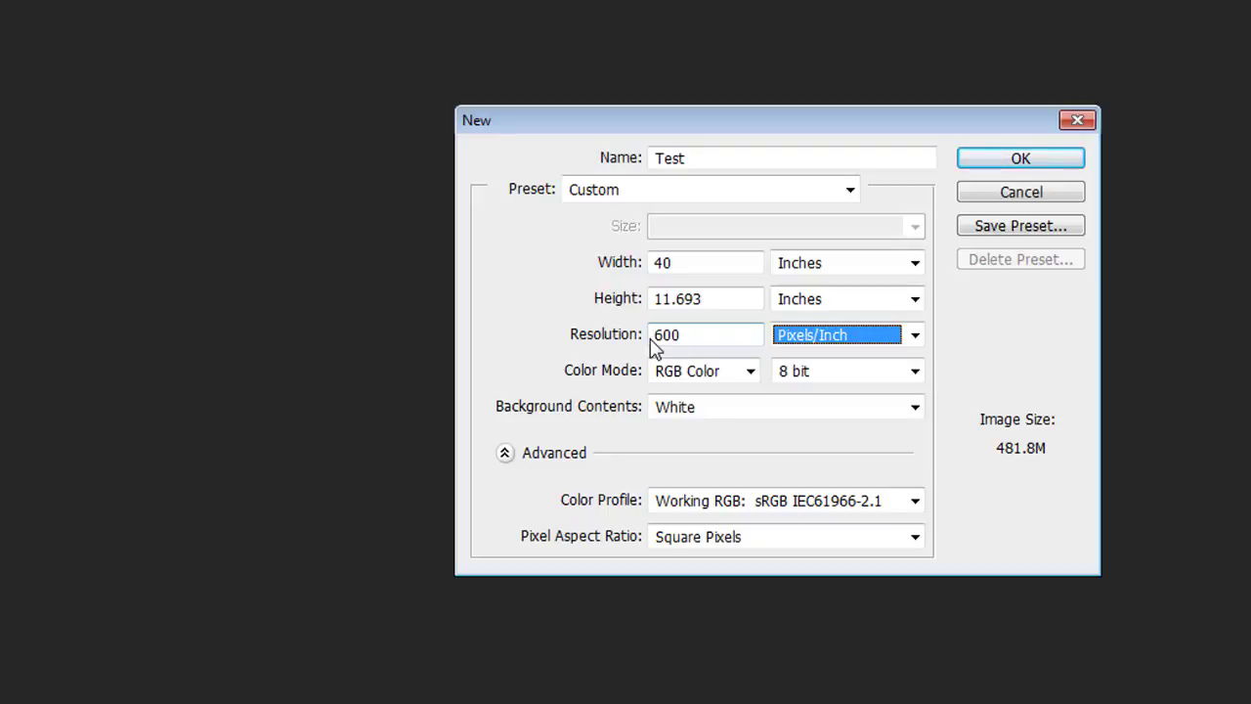
left_click(707, 335)
type("0")
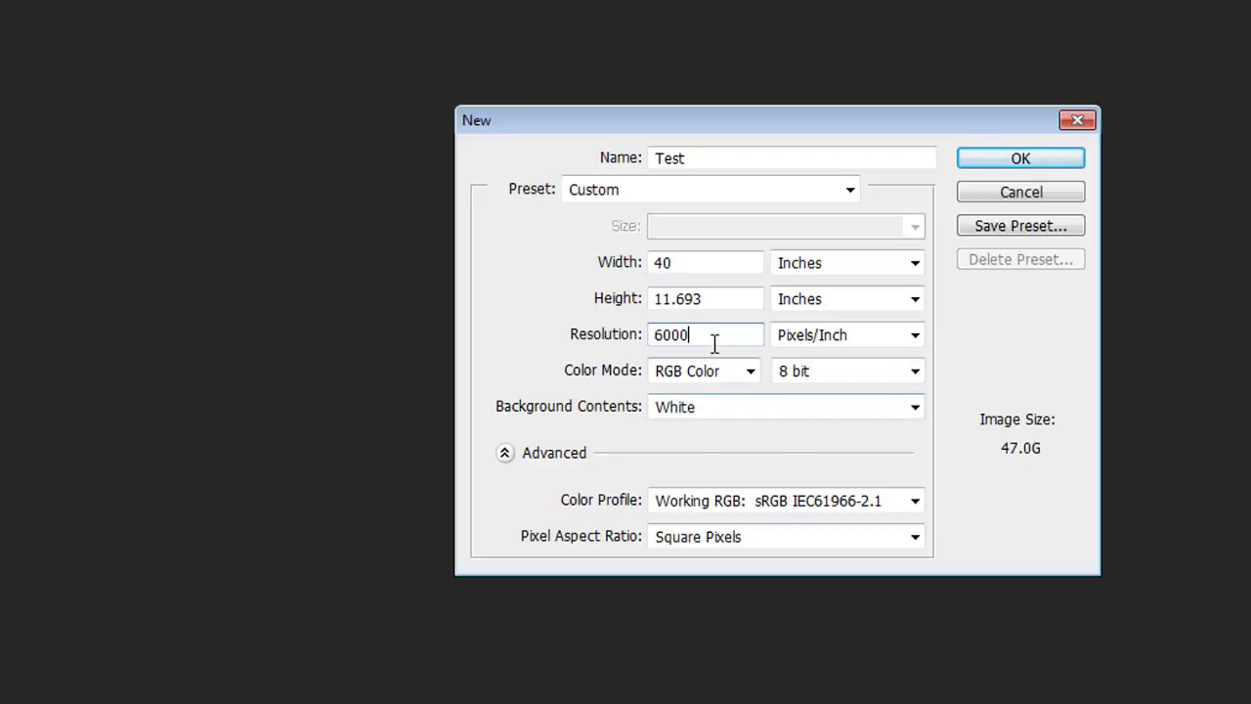
left_click_drag(714, 338, 600, 330)
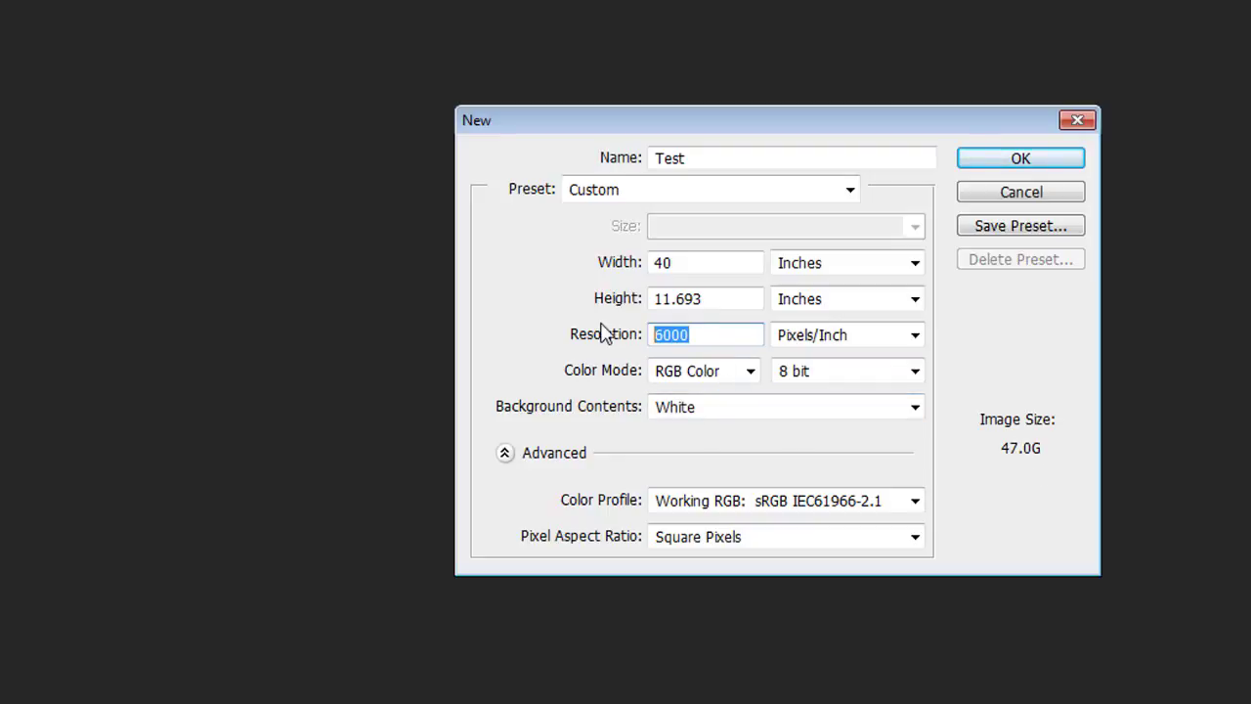
type("5")
key("BackSpace")
type("600")
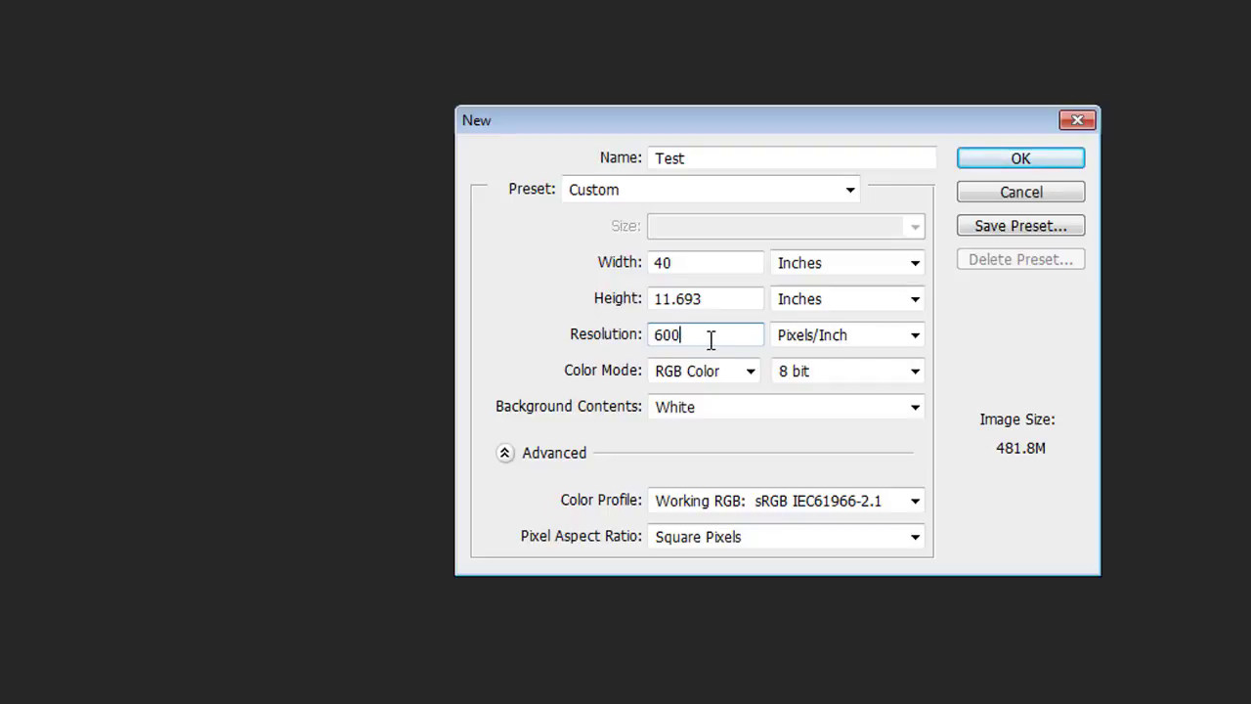
left_click_drag(710, 340, 423, 367)
Try the Grayscale, RGB and Lab colour modes, then set the colour mode to CMYK Color
left_click(701, 376)
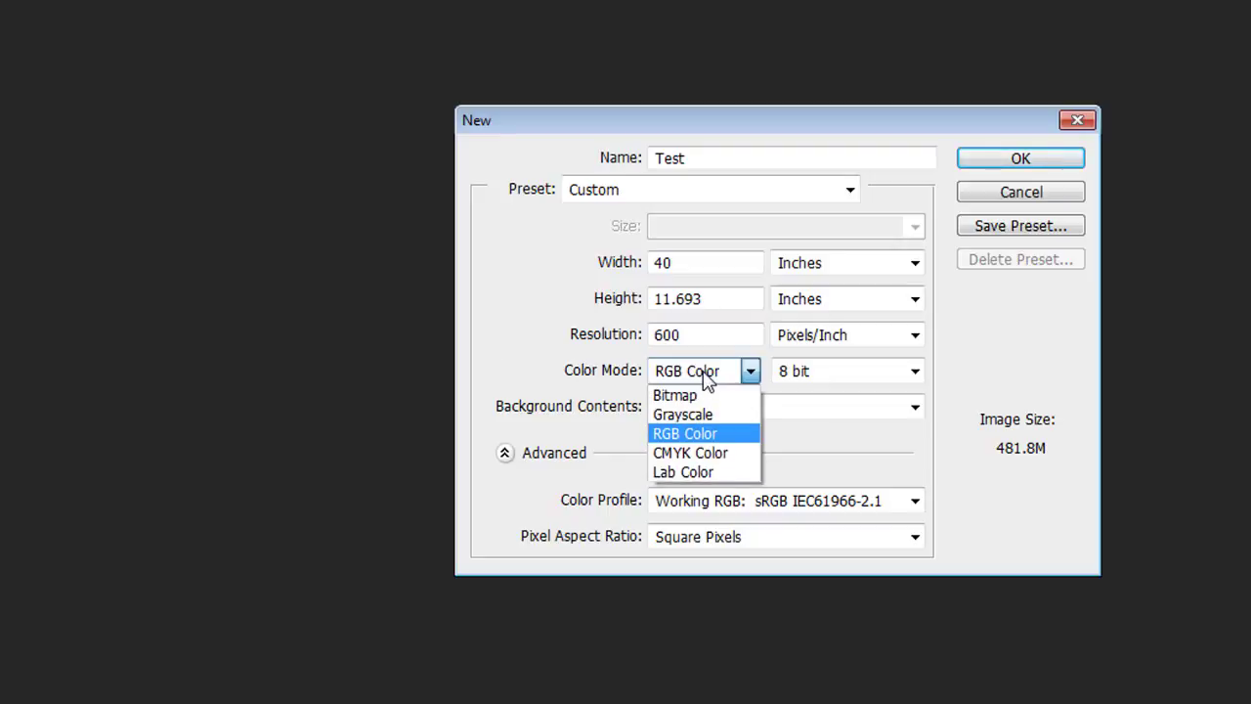
left_click(703, 433)
left_click(714, 381)
left_click(704, 415)
left_click(713, 380)
left_click(705, 453)
left_click(717, 370)
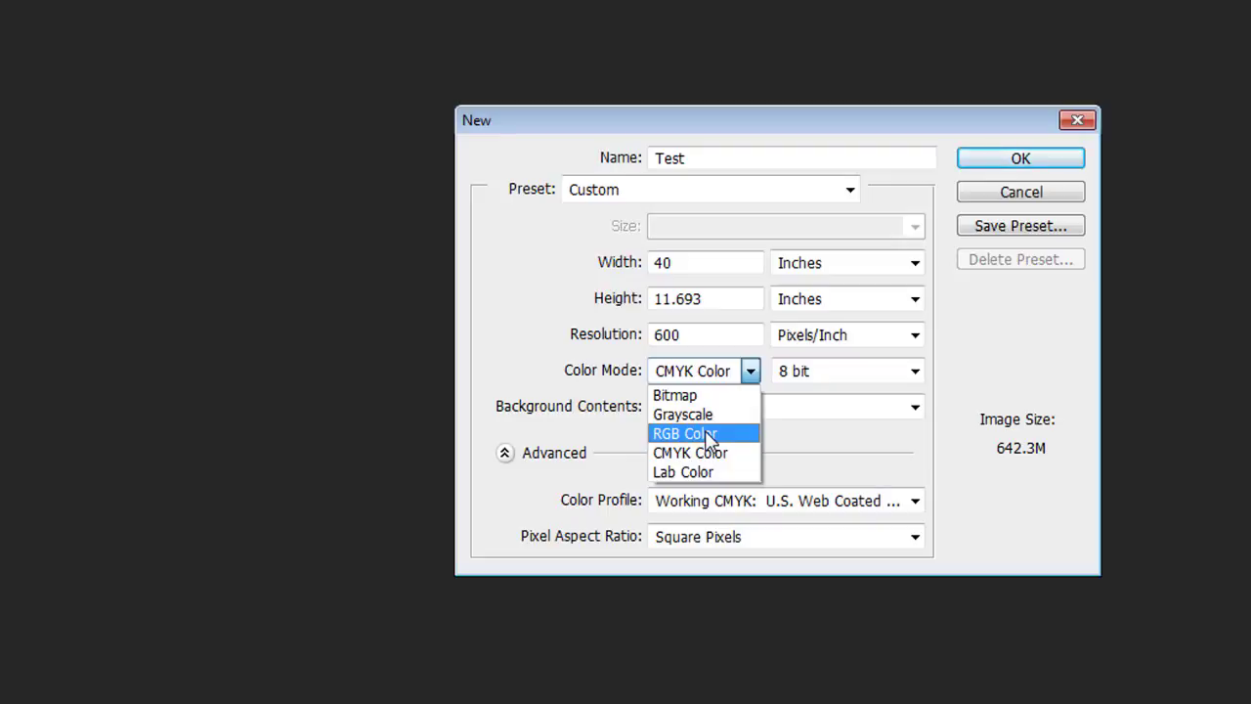
left_click(711, 438)
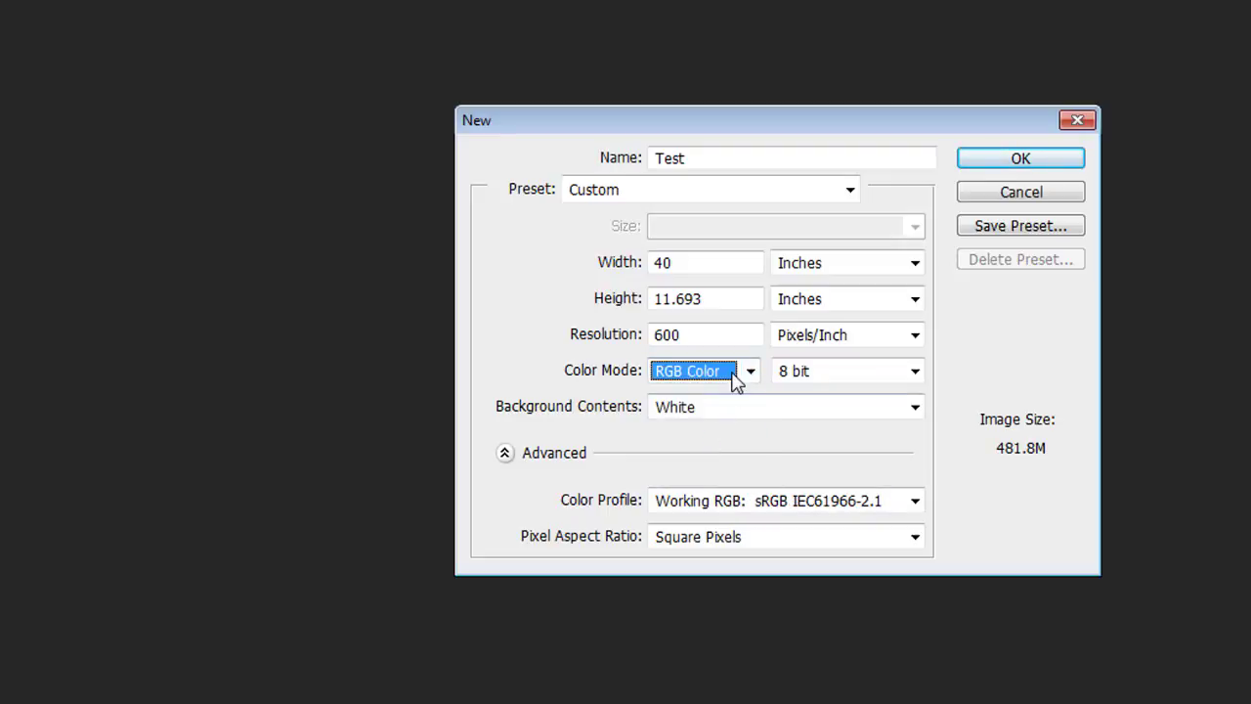
left_click(735, 380)
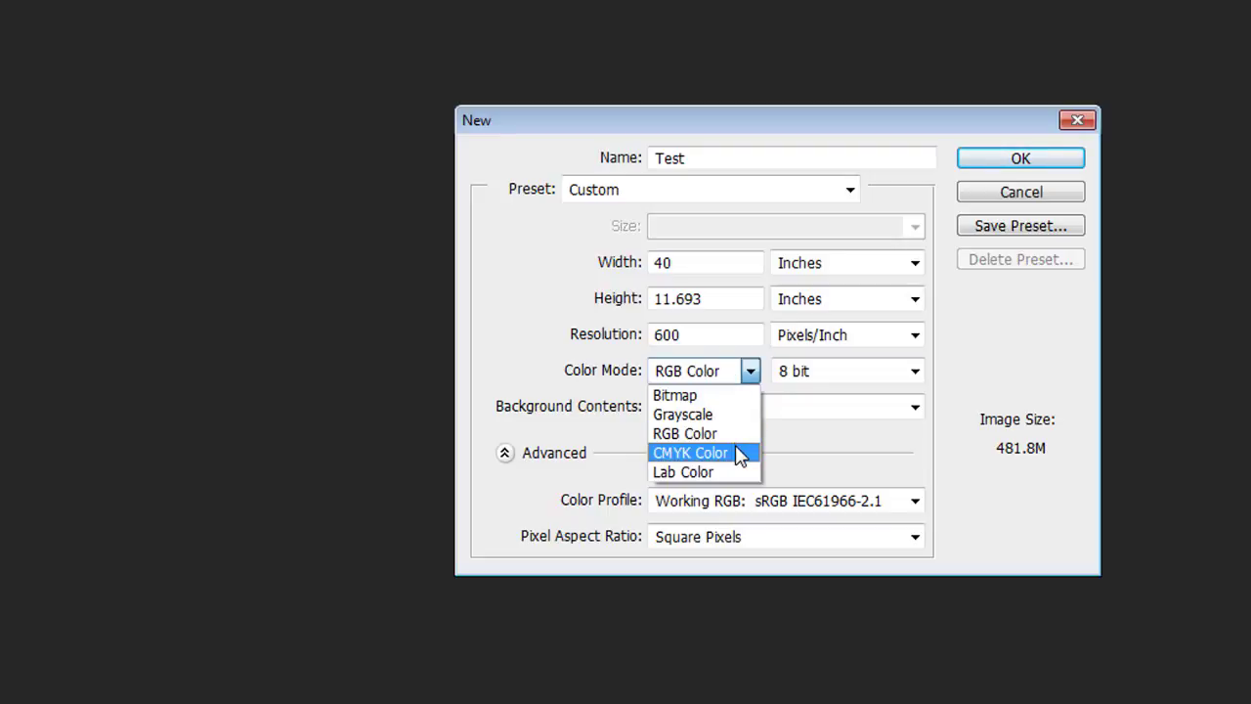
left_click(720, 472)
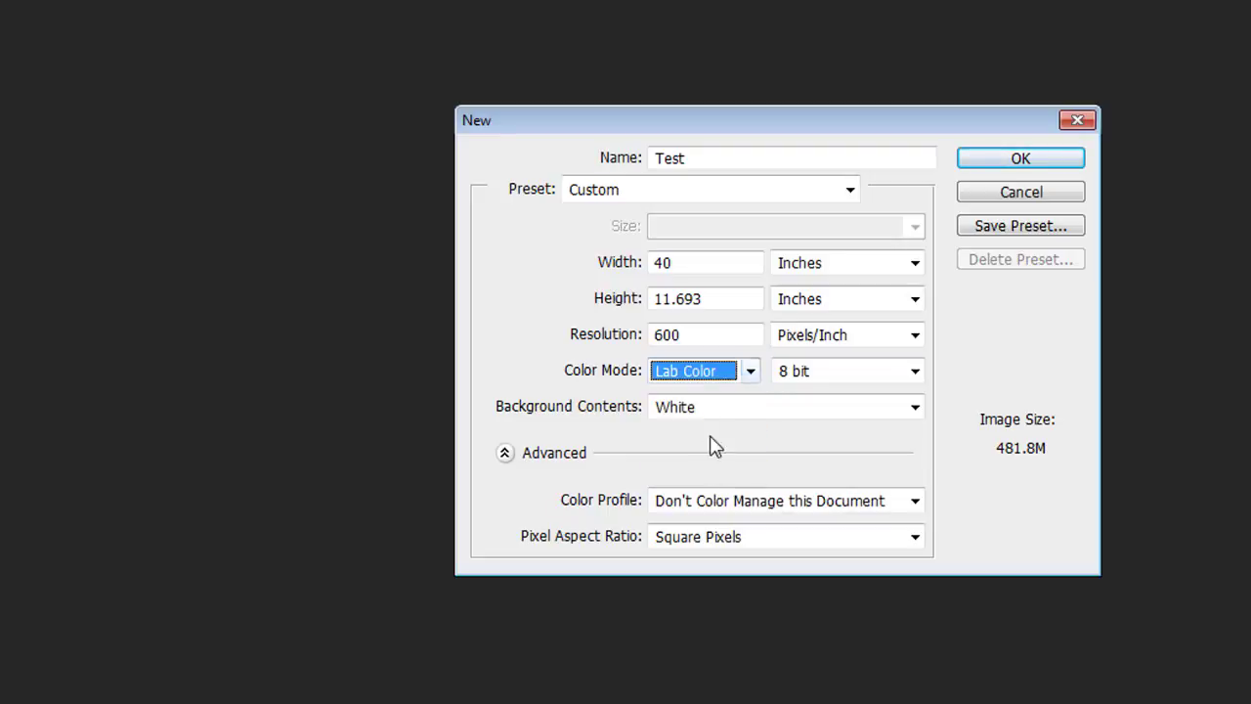
left_click(698, 379)
left_click(688, 453)
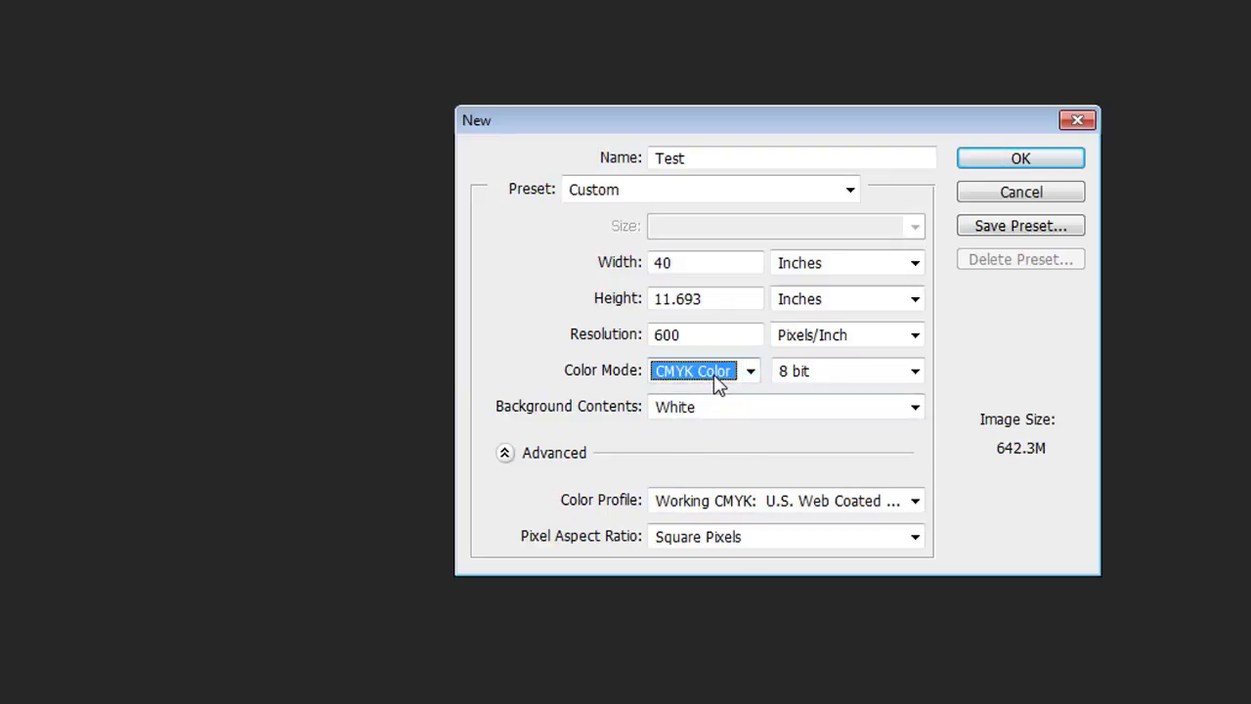
Try 16 bit depth, then set the bit depth back to 8 bit
left_click(811, 373)
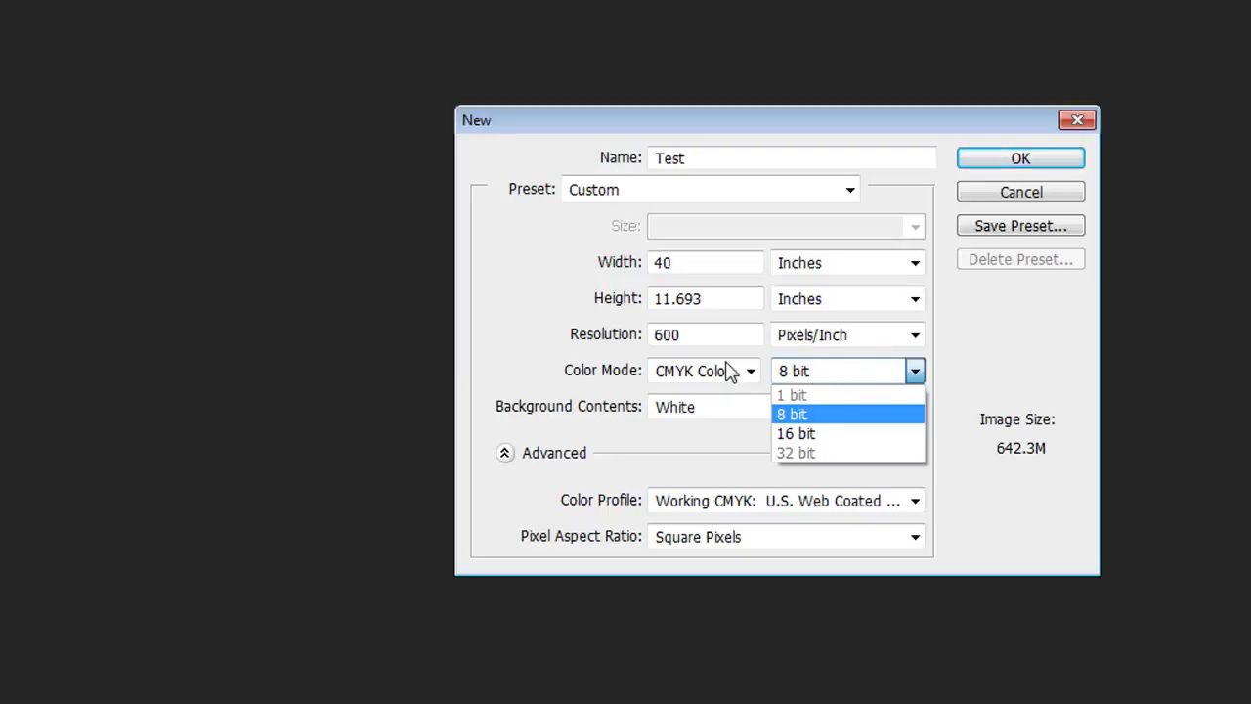
left_click(882, 378)
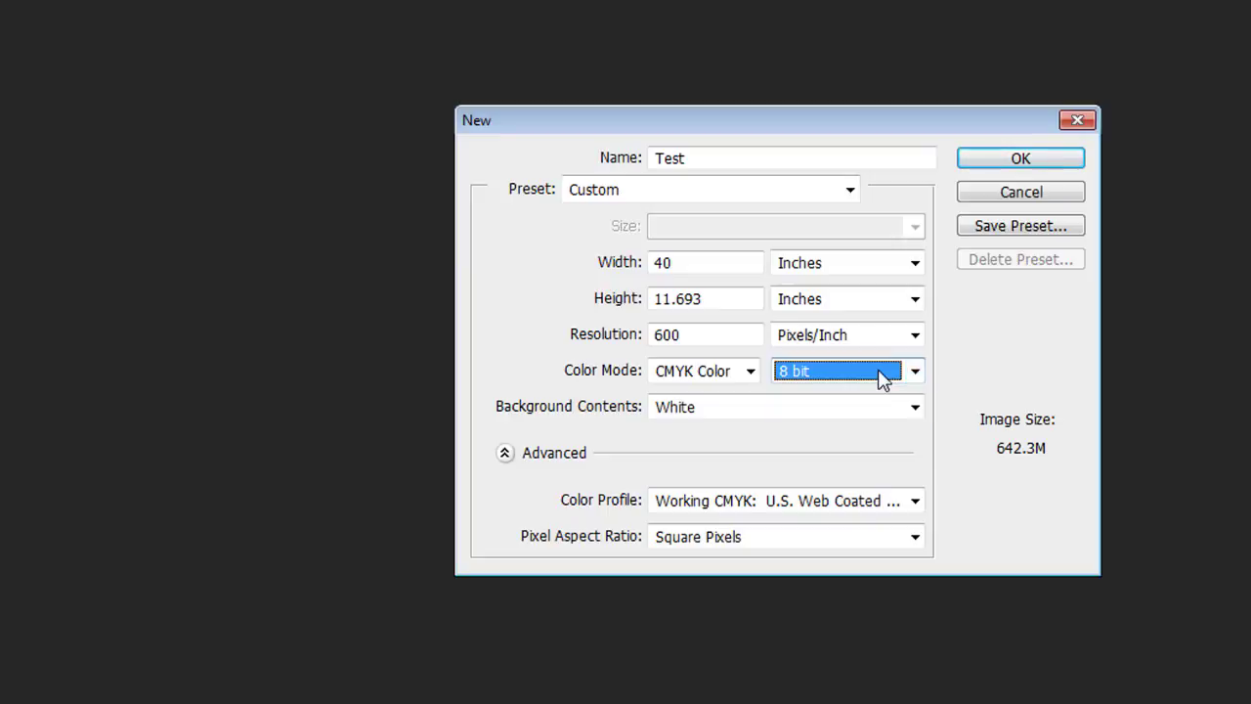
left_click(882, 378)
left_click(830, 434)
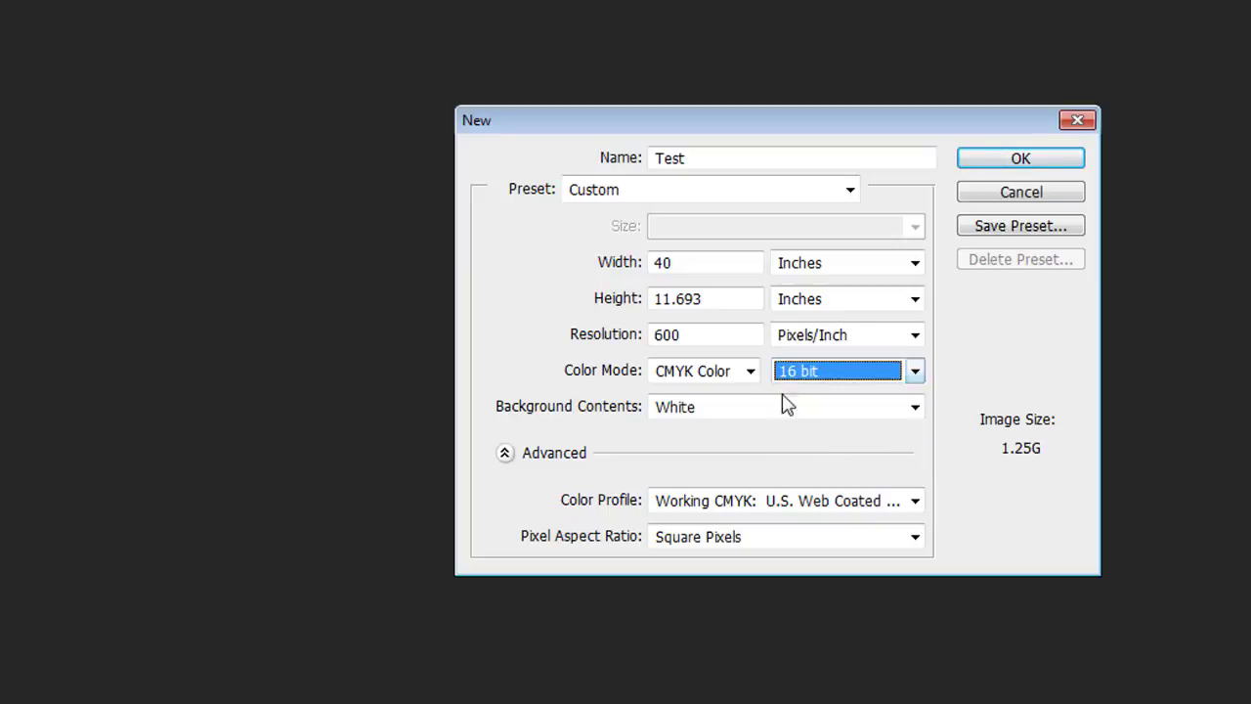
left_click(779, 376)
left_click(816, 413)
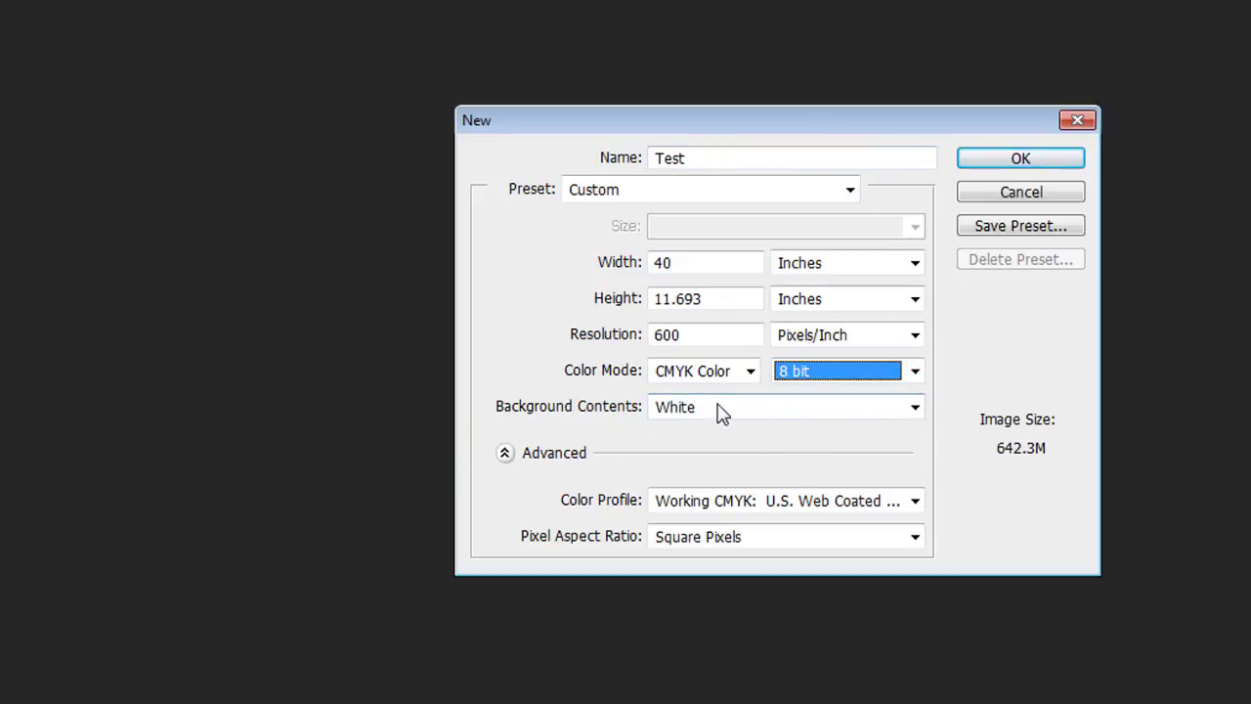
Try the Background Color and Transparent backgrounds, then create a White Test document and close it
left_click(716, 409)
left_click(710, 450)
left_click(709, 411)
left_click(699, 469)
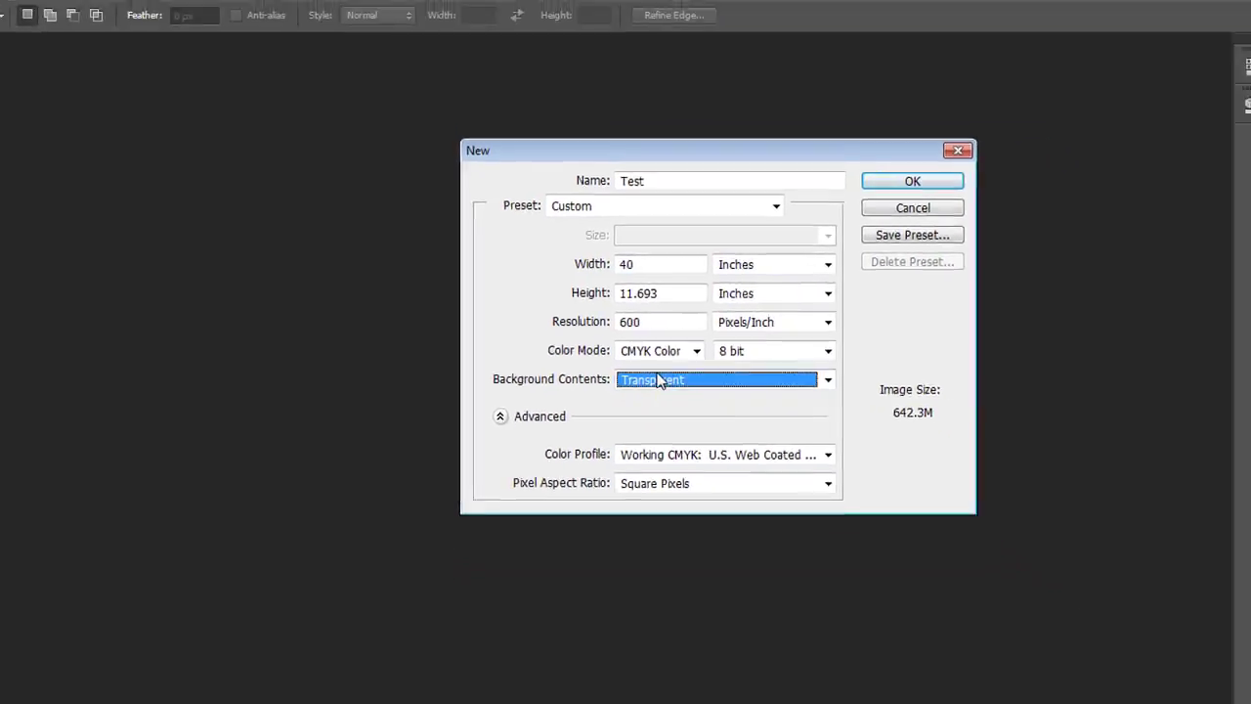
left_click(695, 406)
left_click(642, 388)
left_click(885, 188)
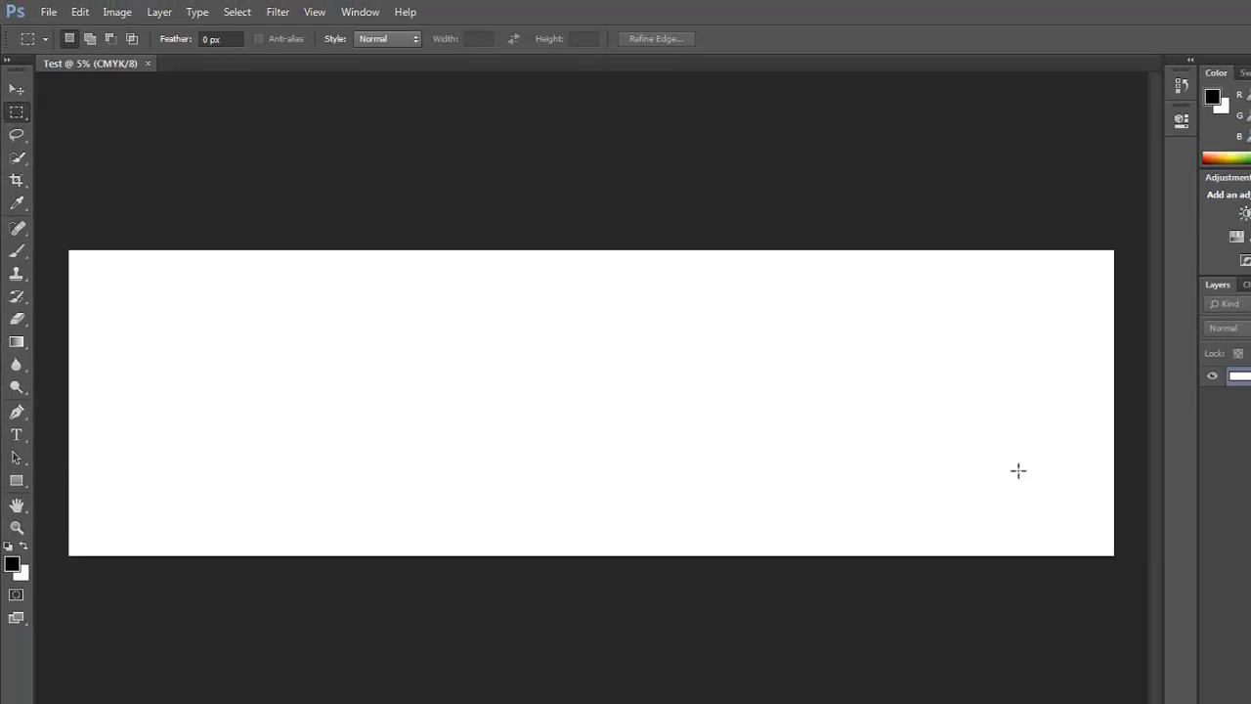
left_click(149, 62)
Create a new document with Transparent background contents, then close it
left_click(48, 12)
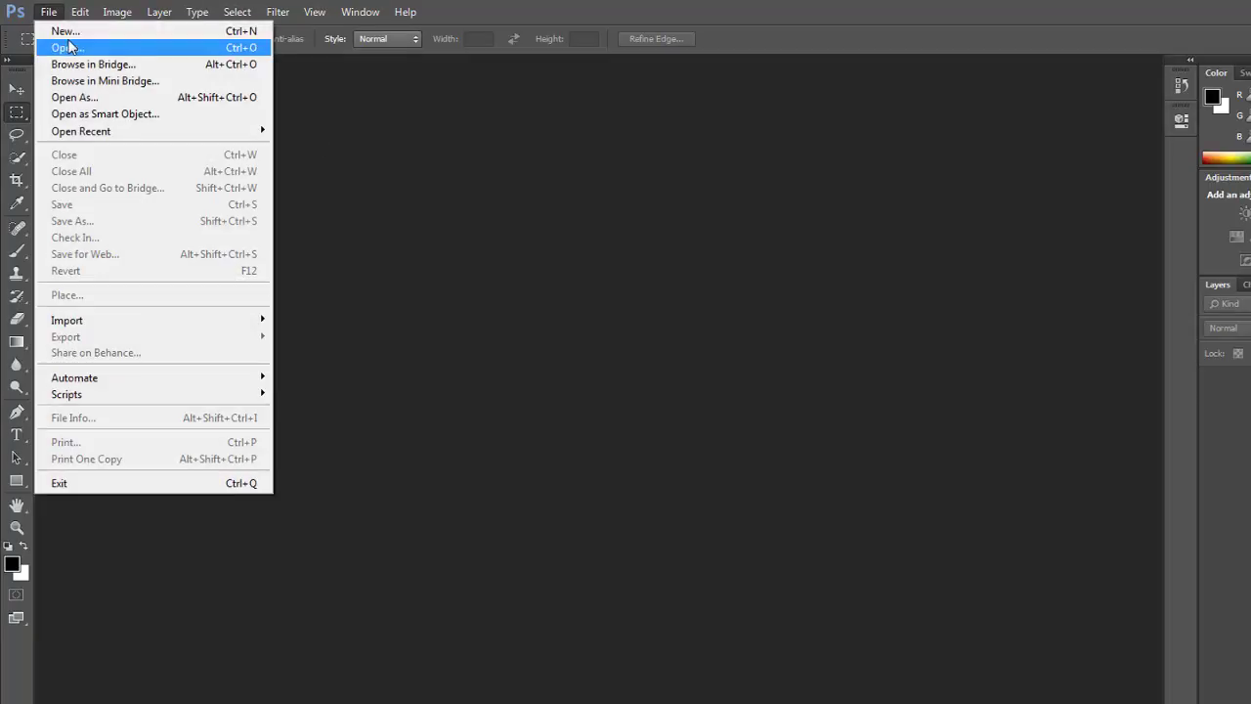
left_click(65, 30)
left_click(662, 371)
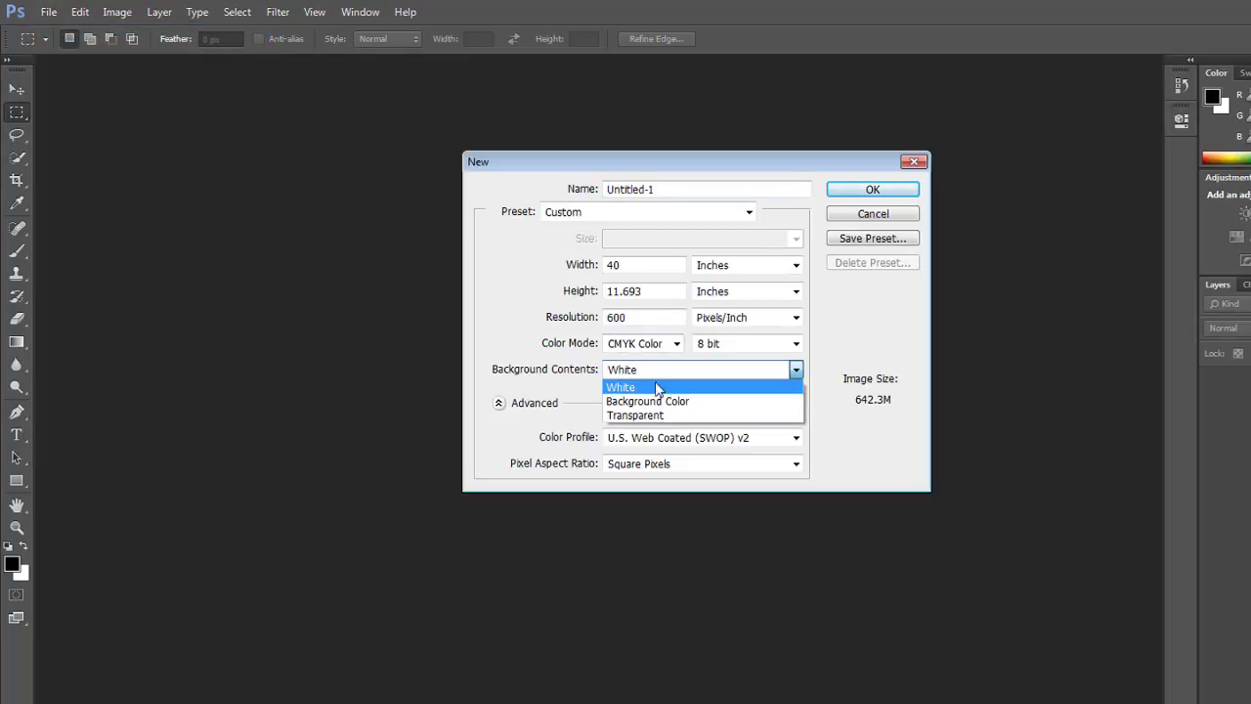
left_click(645, 415)
left_click(904, 192)
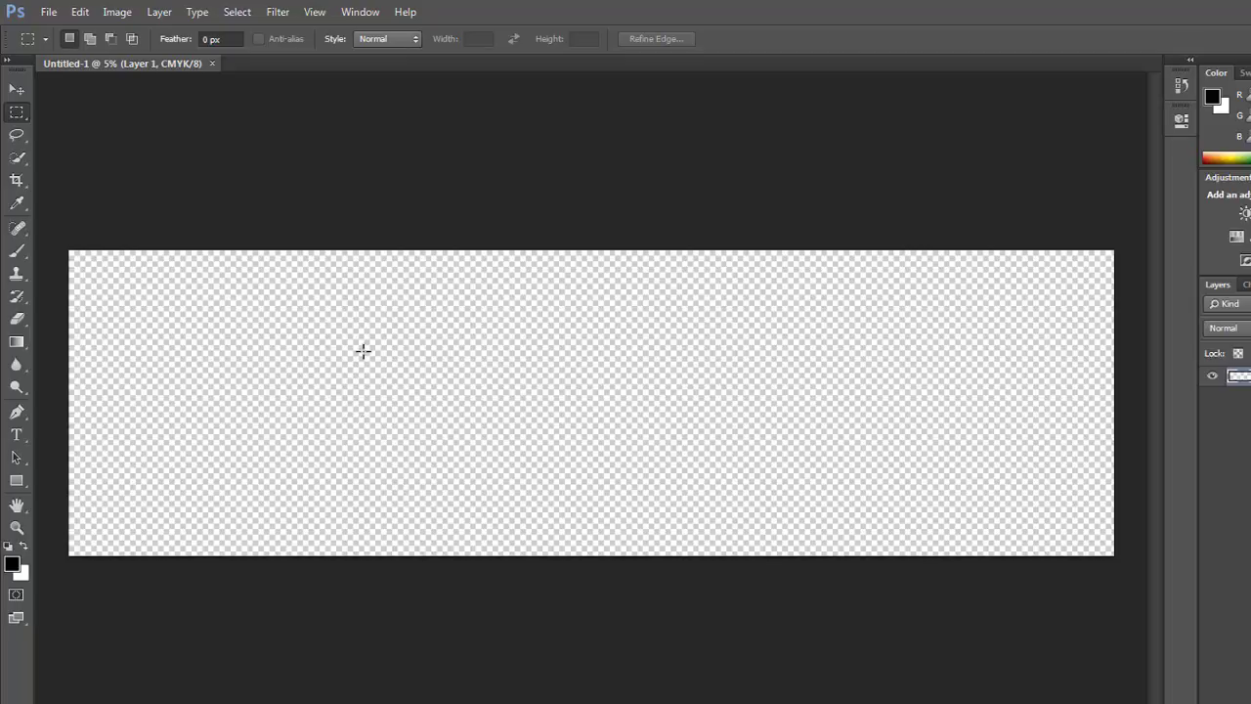
left_click(213, 63)
Start another new document and bring up the Background Contents choices
left_click(48, 12)
left_click(56, 27)
left_click(647, 373)
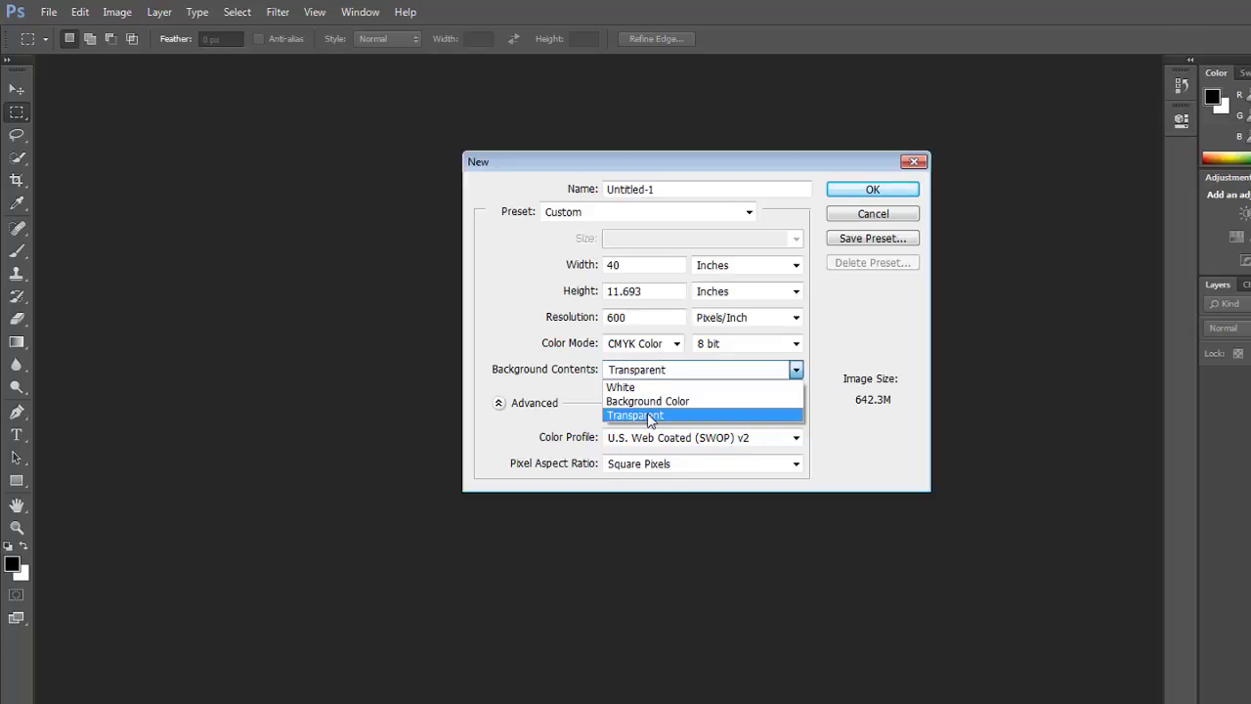
left_click(570, 396)
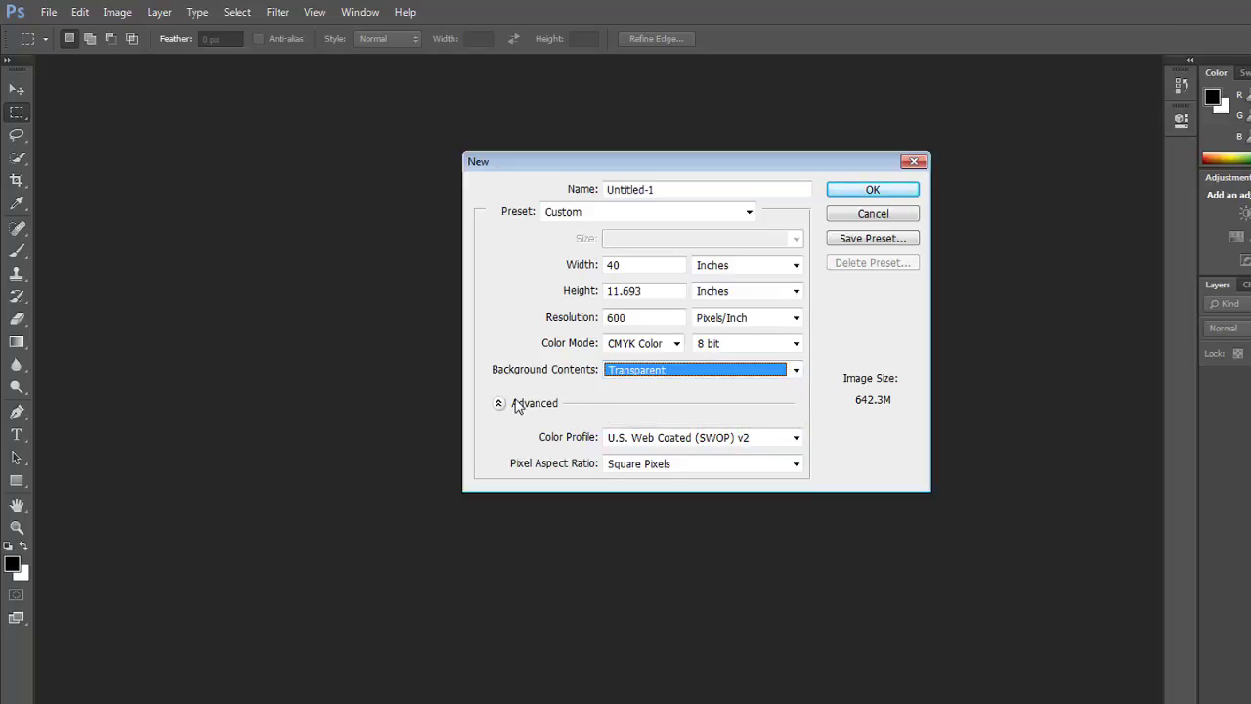
left_click(638, 465)
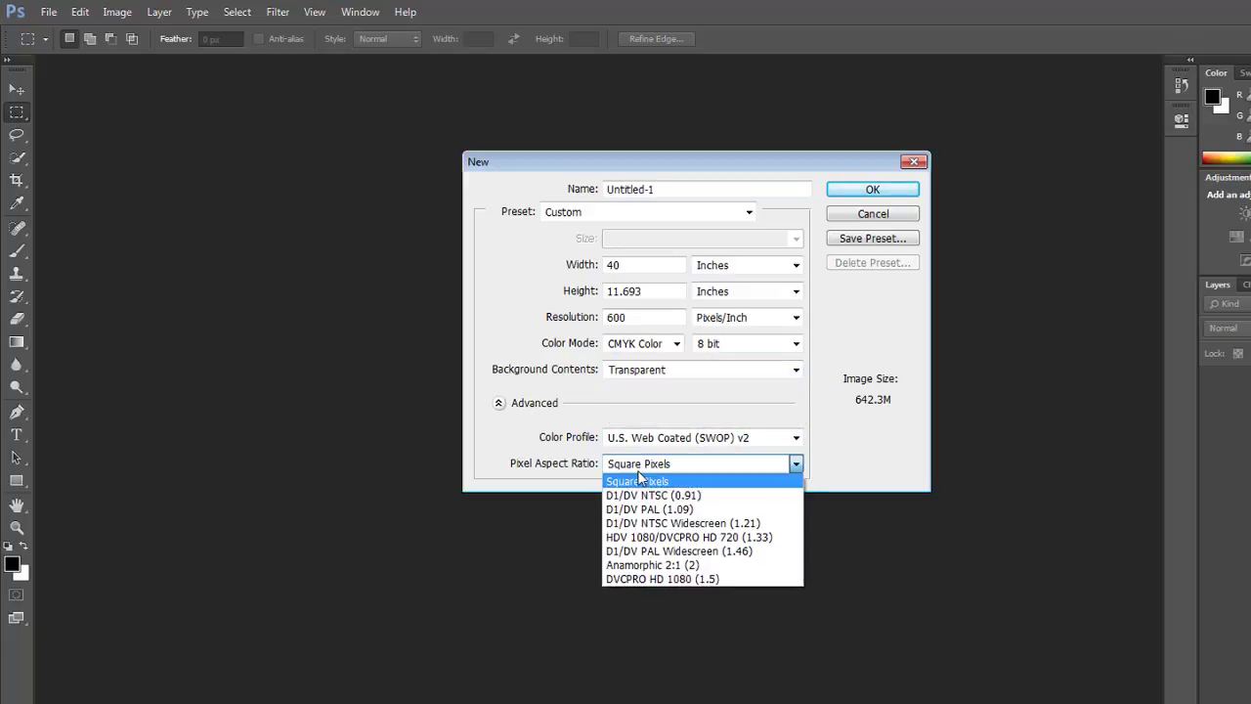
left_click(545, 452)
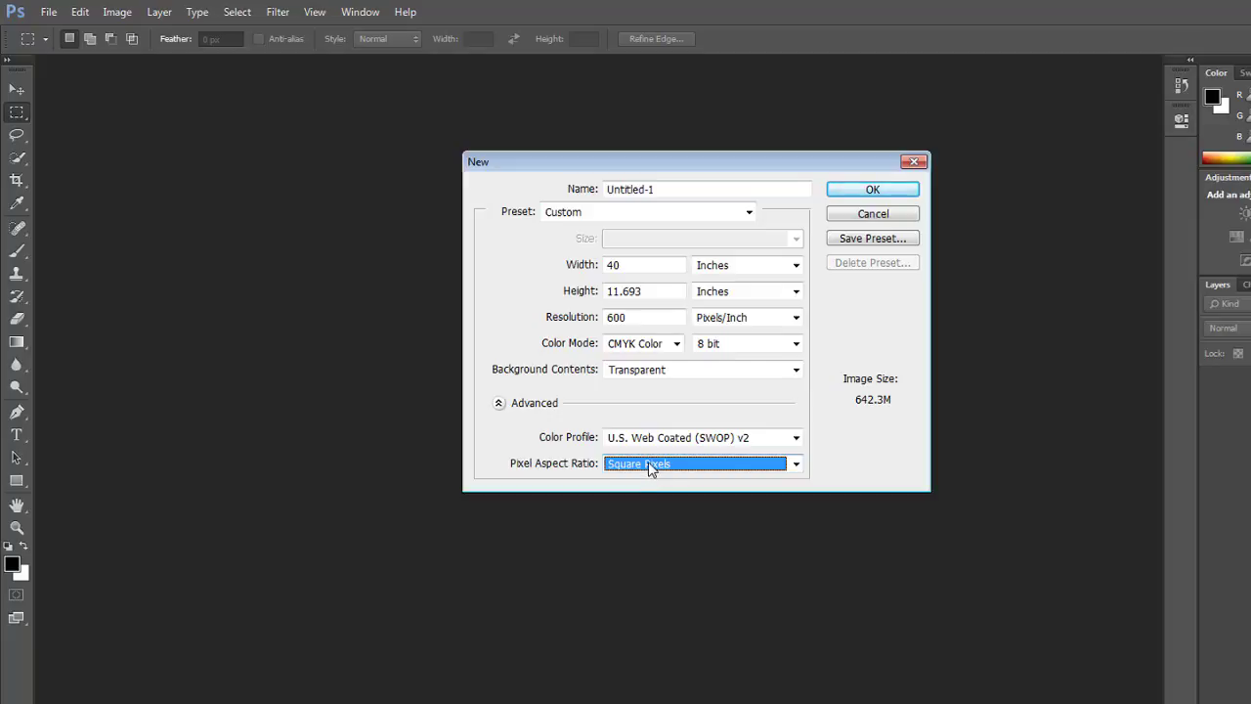
left_click(684, 439)
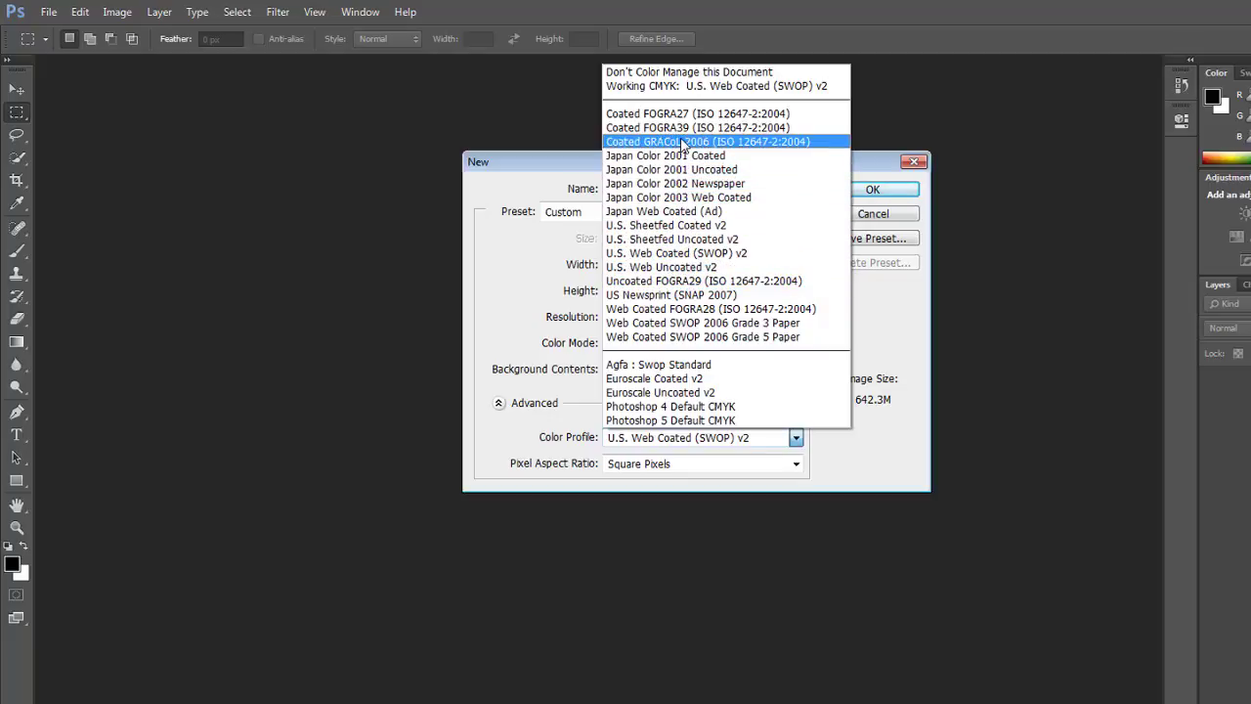
left_click(503, 260)
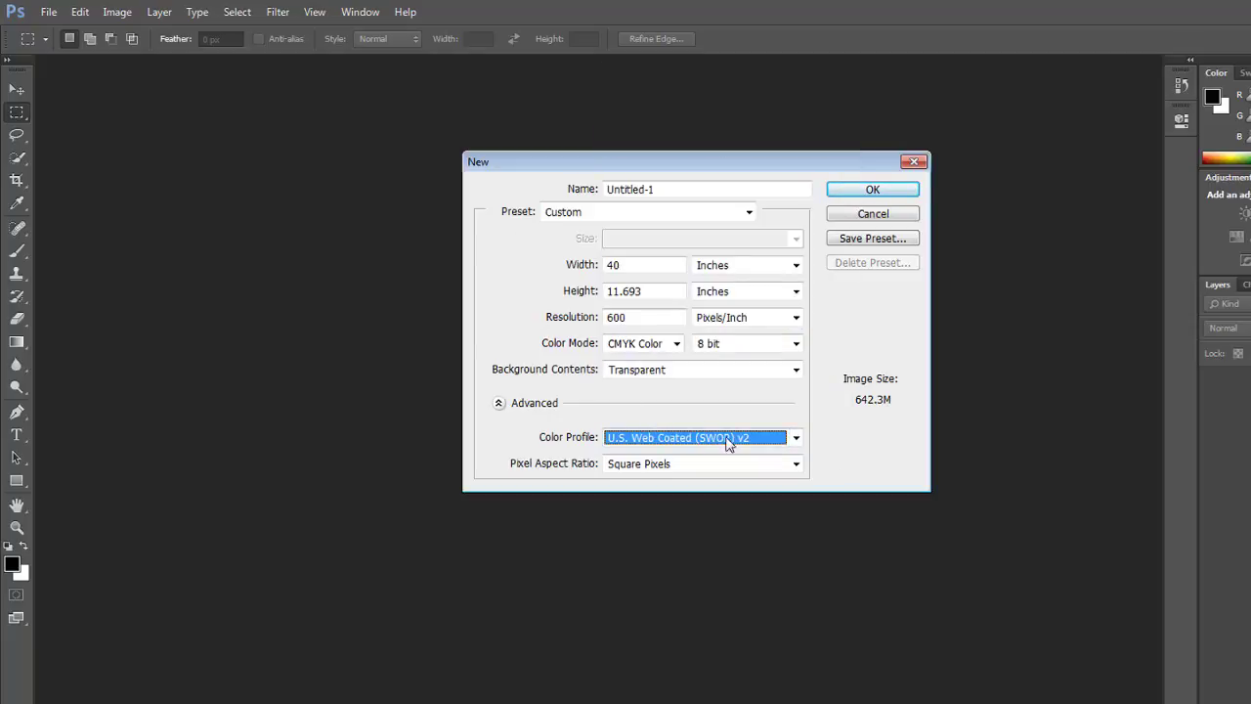
Save the settings as preset '40 in X 11.693 in' and select it in the Preset list
key("Tab")
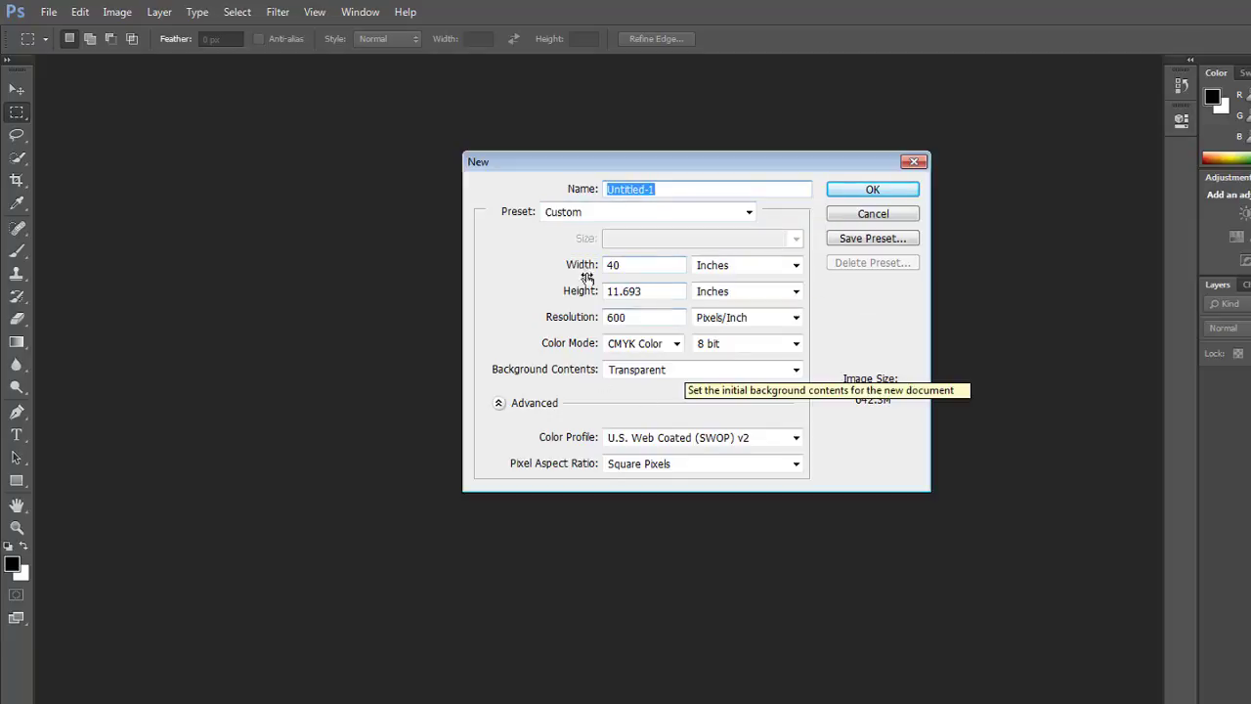
left_click(847, 242)
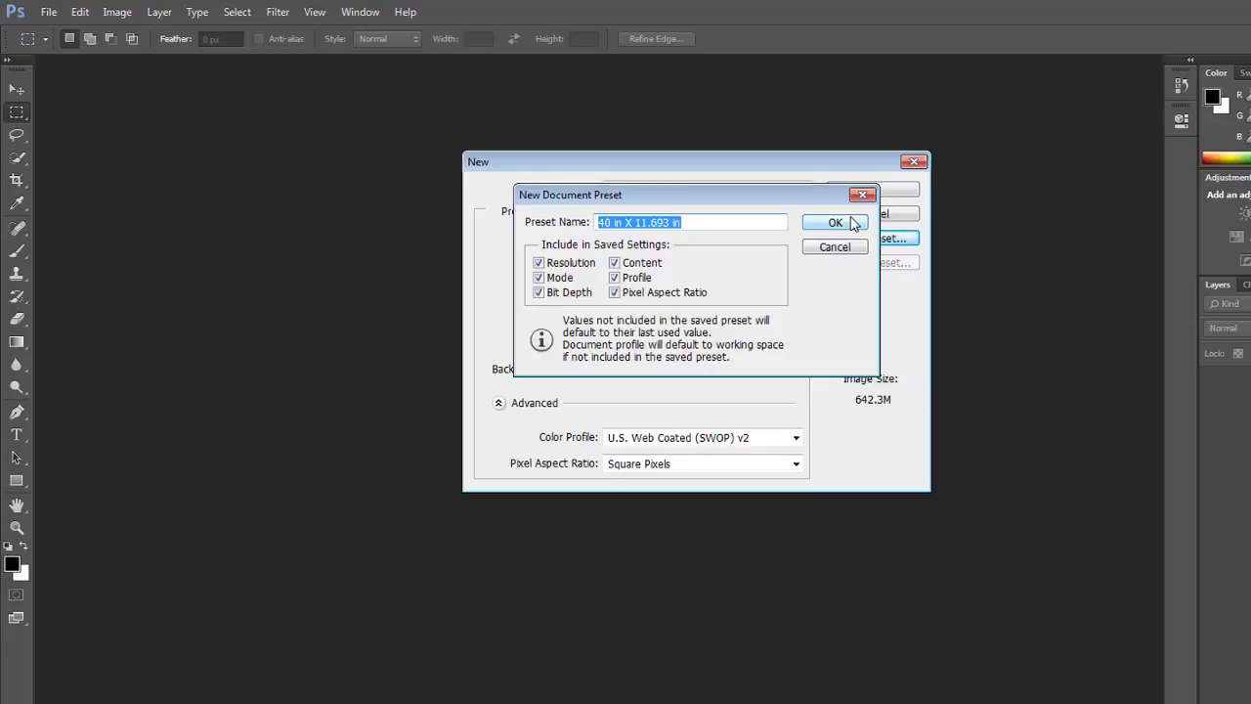
left_click(836, 221)
left_click(694, 215)
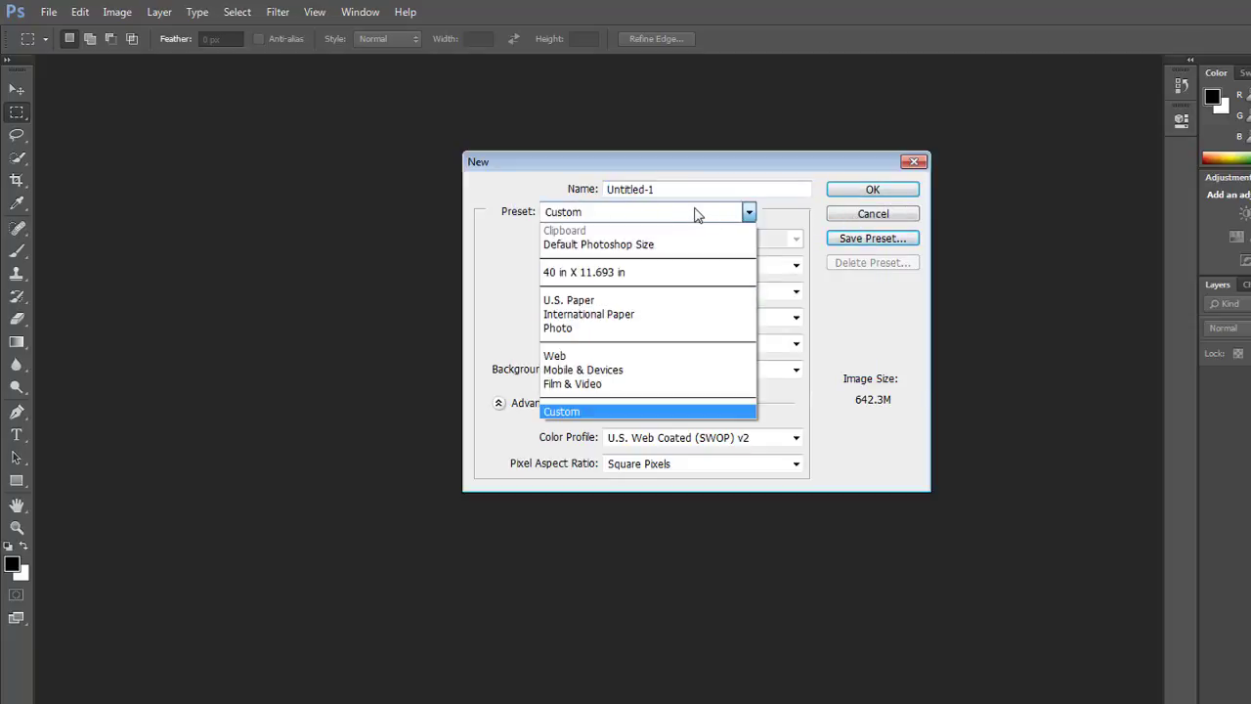
left_click(574, 274)
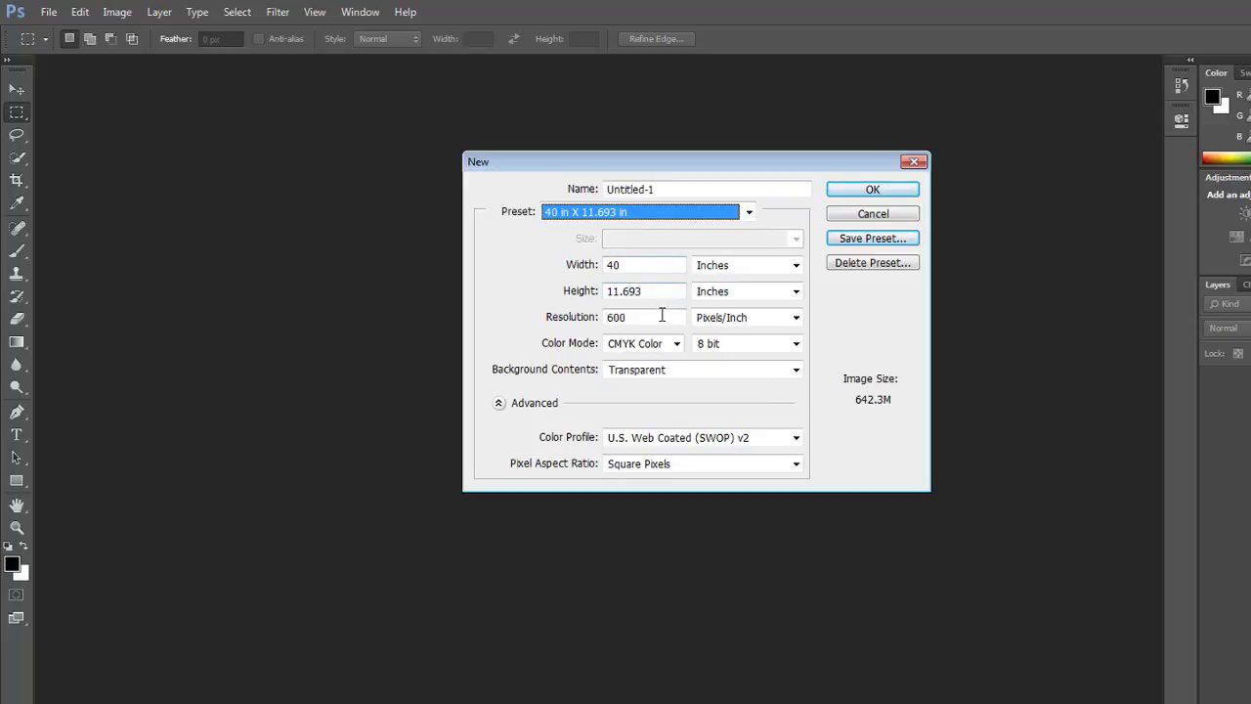